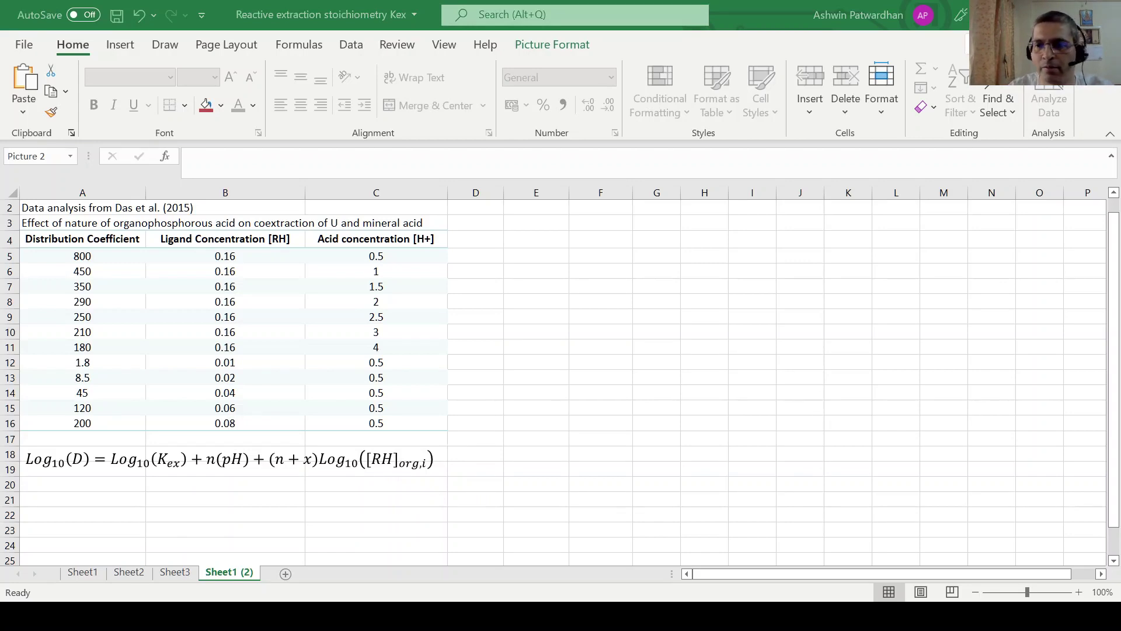
Step: Paste the rearranged Log10(Kex) equation picture below the existing Log10(D) equation and shift both pictures slightly upward
key("ctrl+v")
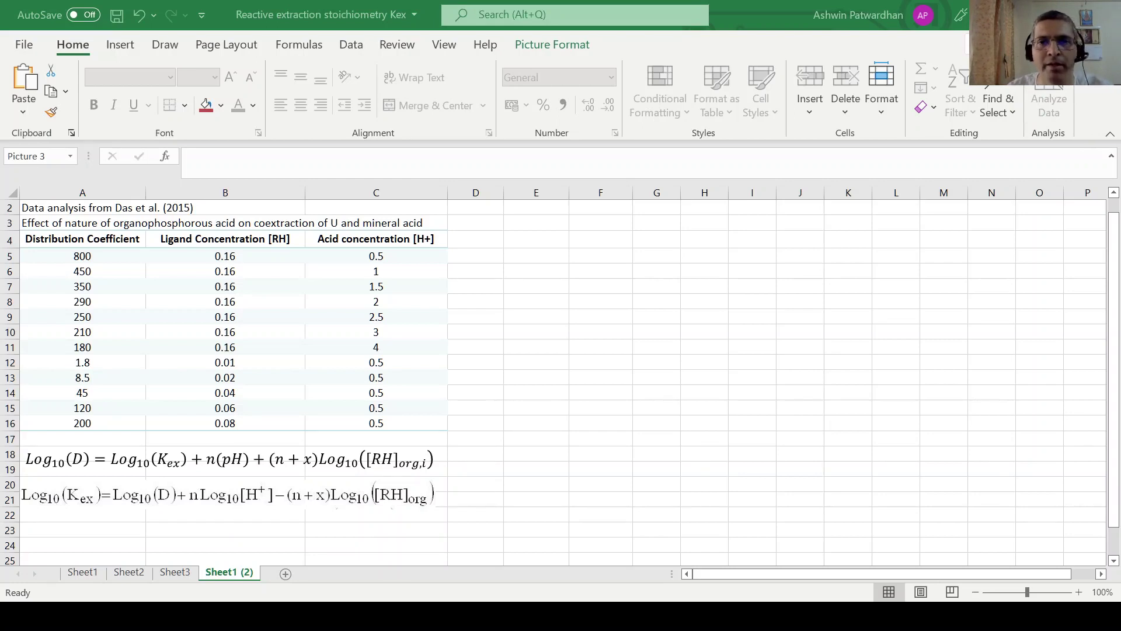
left_click_drag(82, 257, 82, 423)
left_click_drag(242, 256, 229, 421)
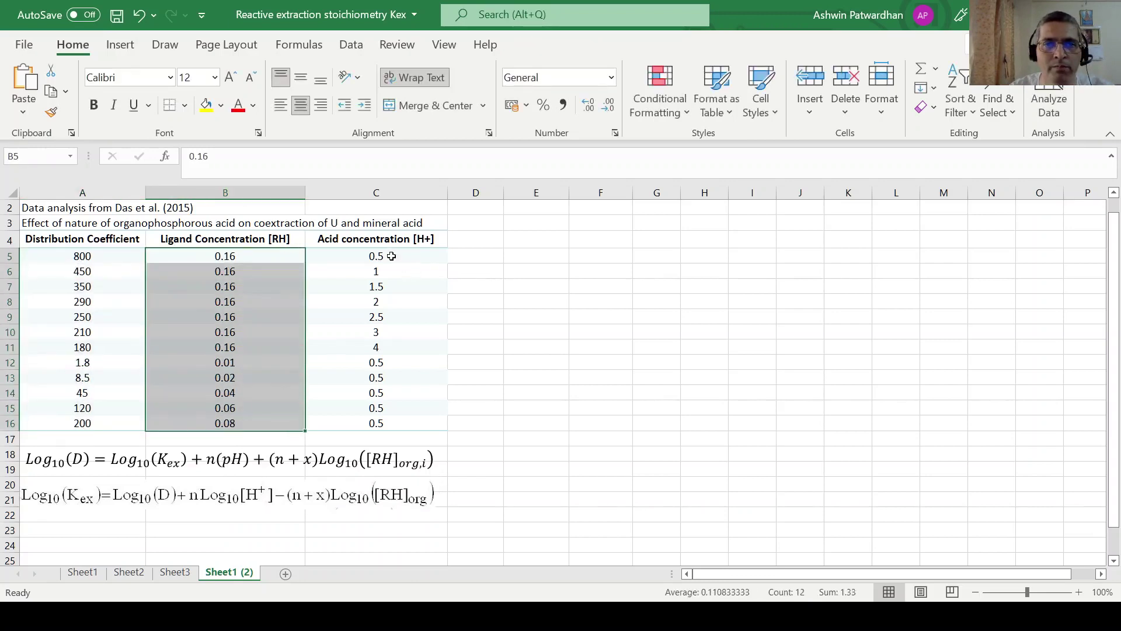
left_click_drag(391, 256, 382, 417)
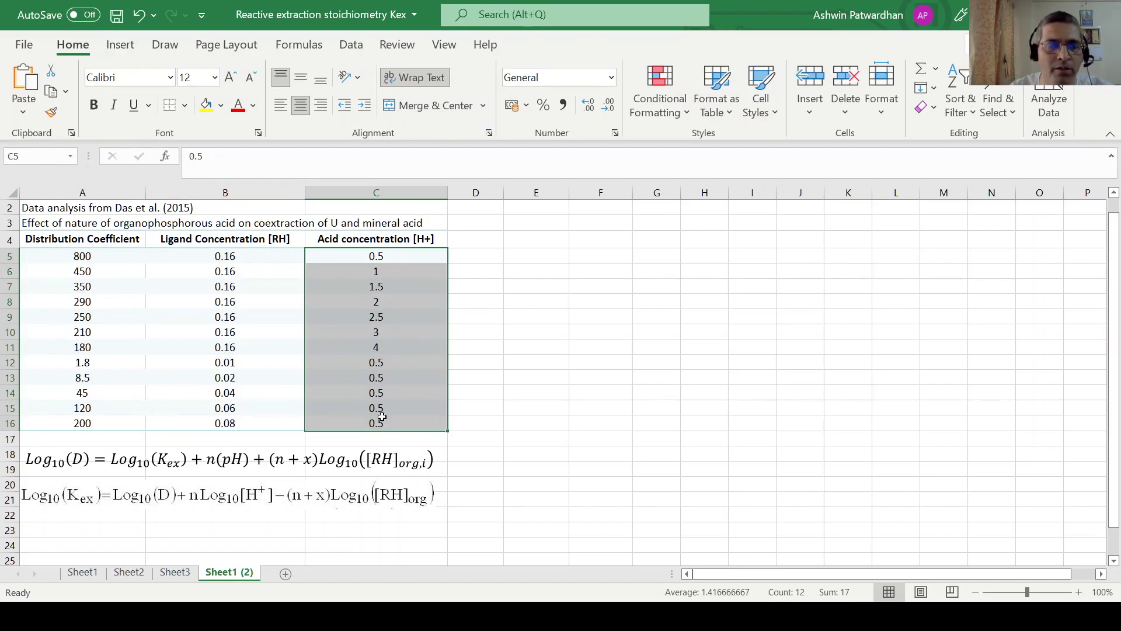
mouse_move(171, 467)
left_mouse_down()
mouse_move(181, 453)
mouse_move(156, 458)
left_mouse_up()
left_click_drag(164, 511, 217, 490)
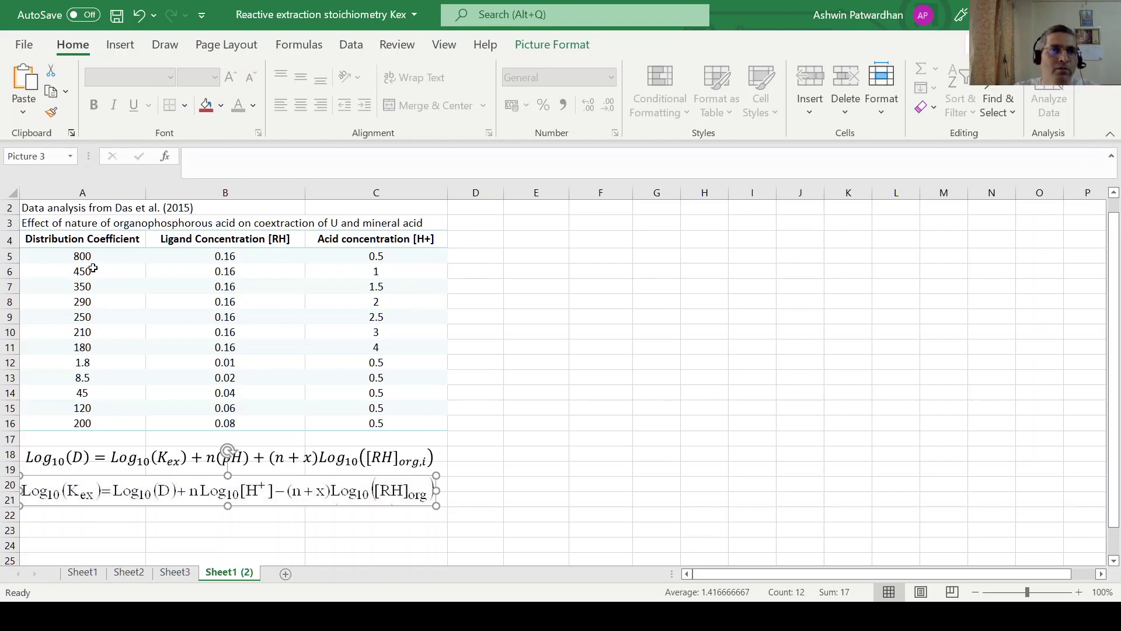
left_click_drag(82, 256, 82, 422)
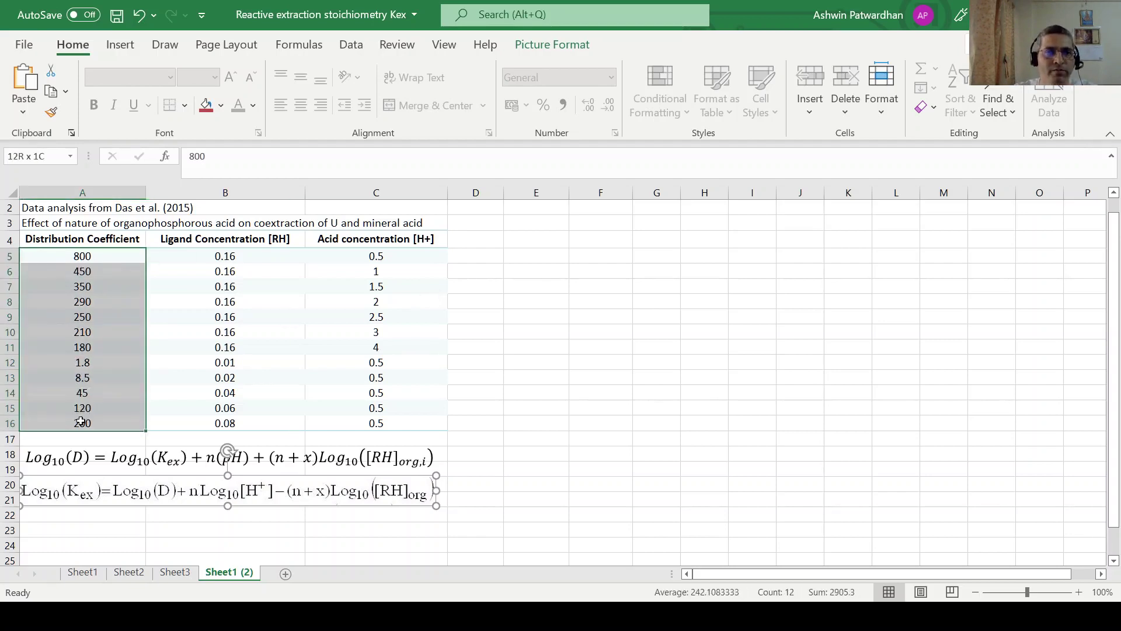
left_click_drag(225, 257, 228, 421)
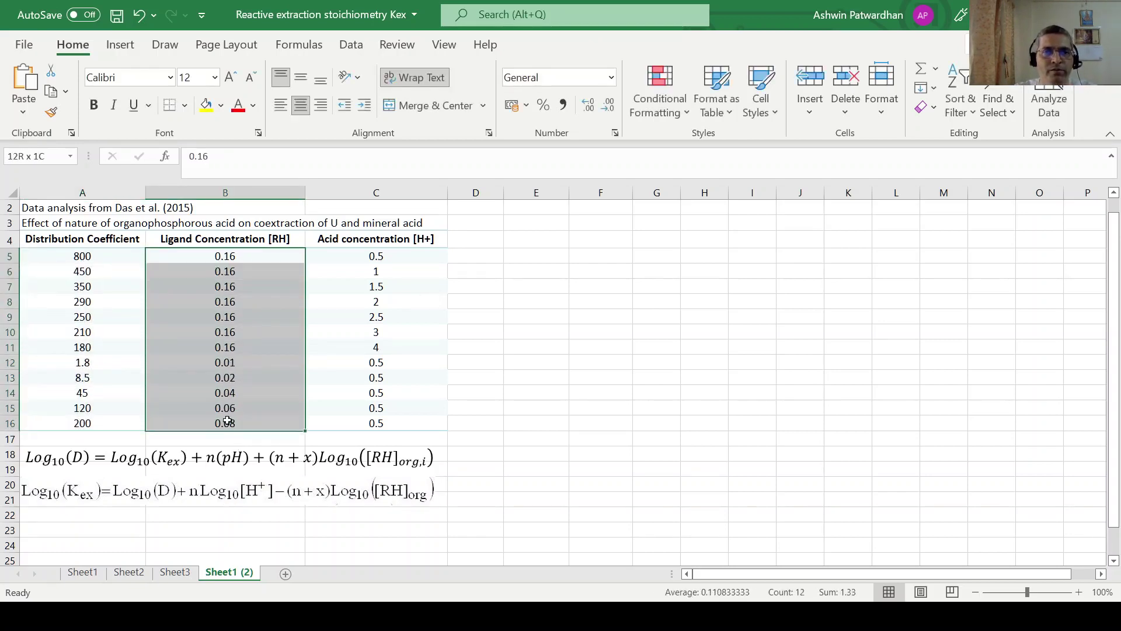
left_click_drag(376, 257, 381, 425)
Step: Enter the header "Log10 D" in cell E4, beside the data table
left_click(516, 233)
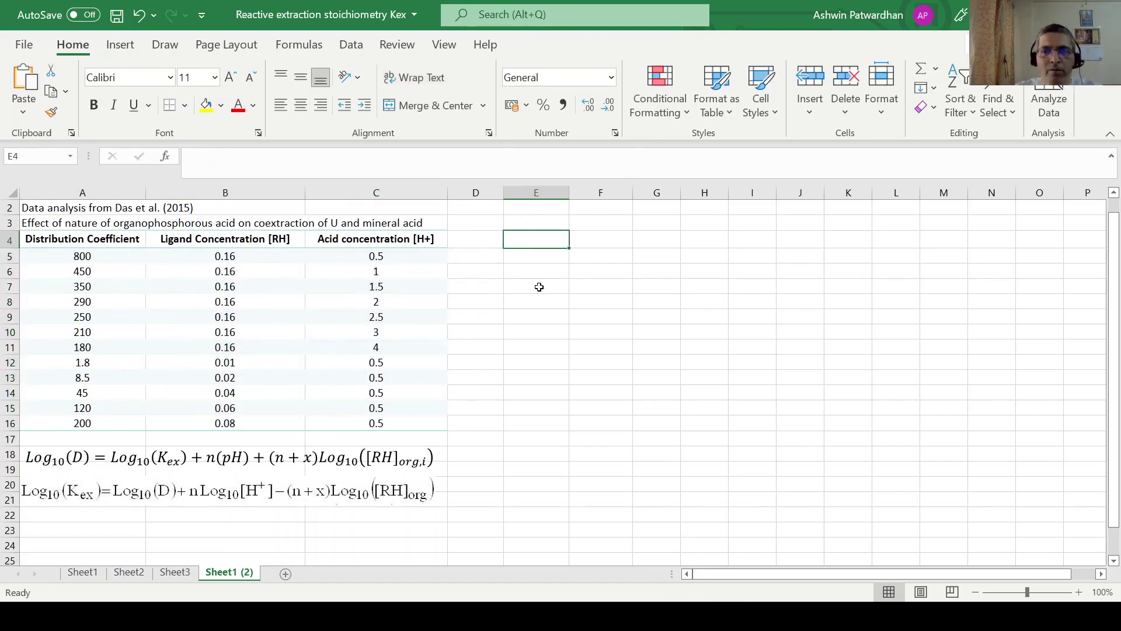
type("Log10")
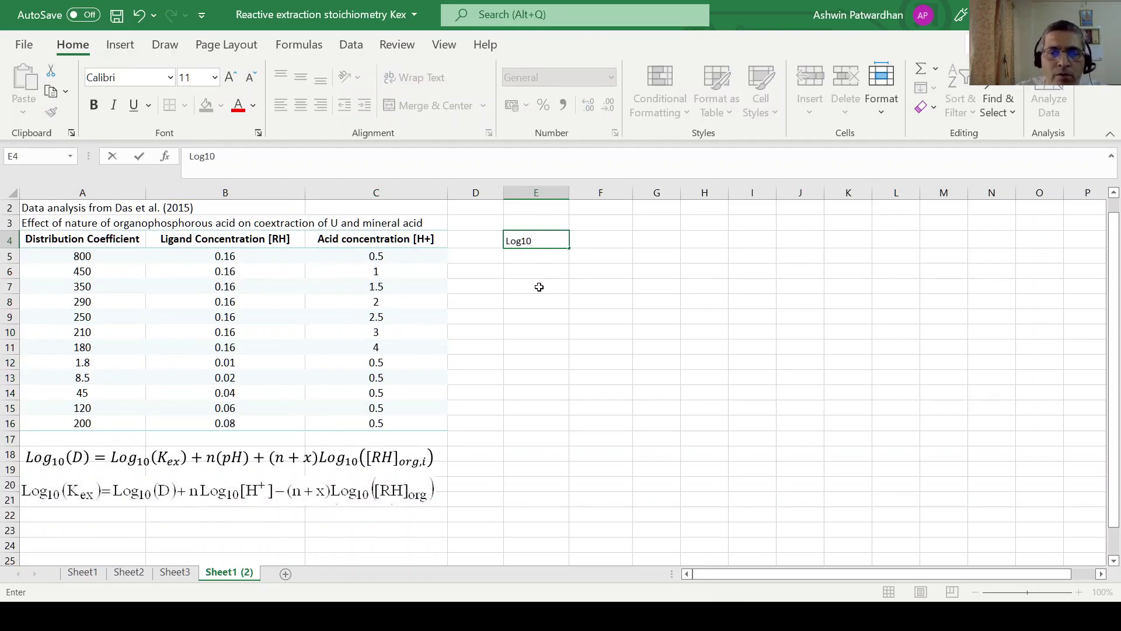
type(" D")
key("Return")
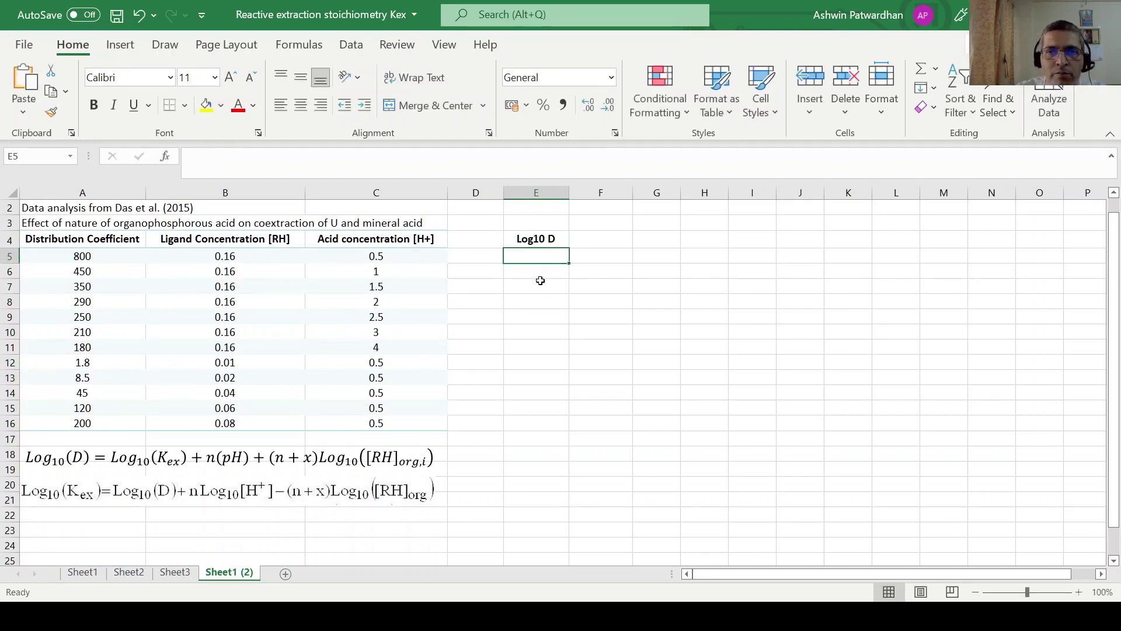
Step: Calculate the base-10 logarithm of the distribution coefficient in E5 with =LOG10(A5) and fill the formula down to E16
type("=L")
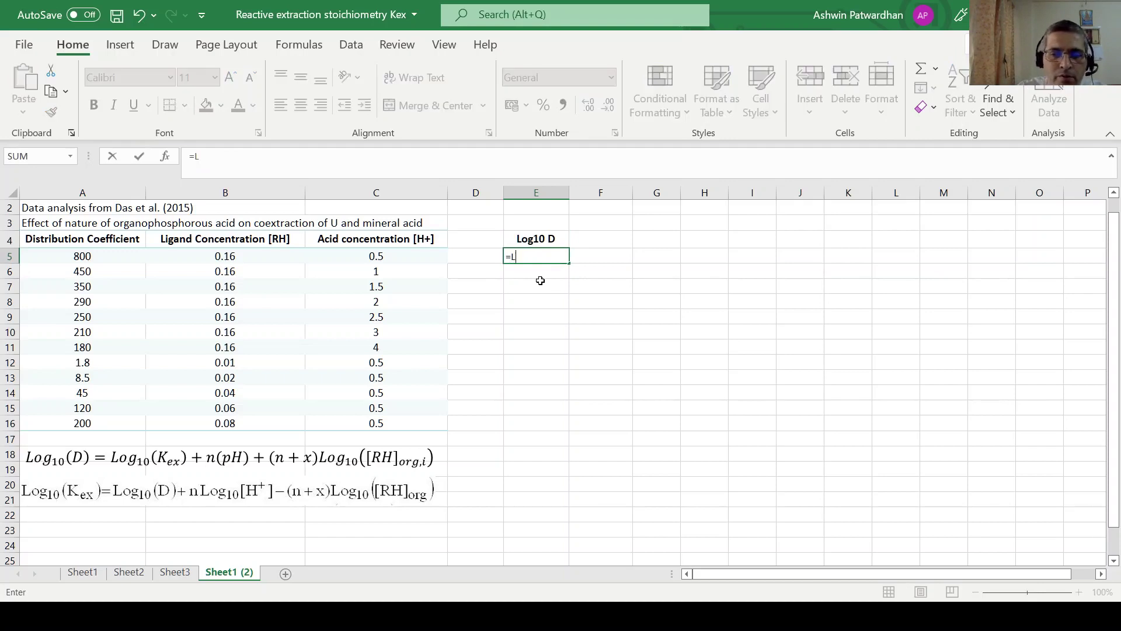
type("og10(")
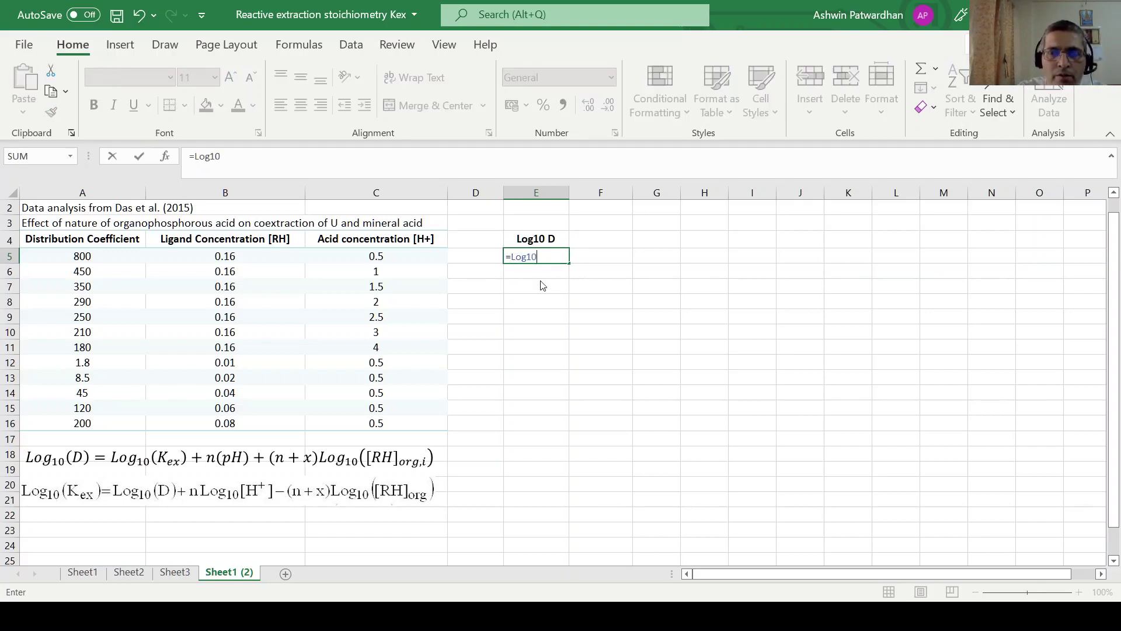
left_click(97, 258)
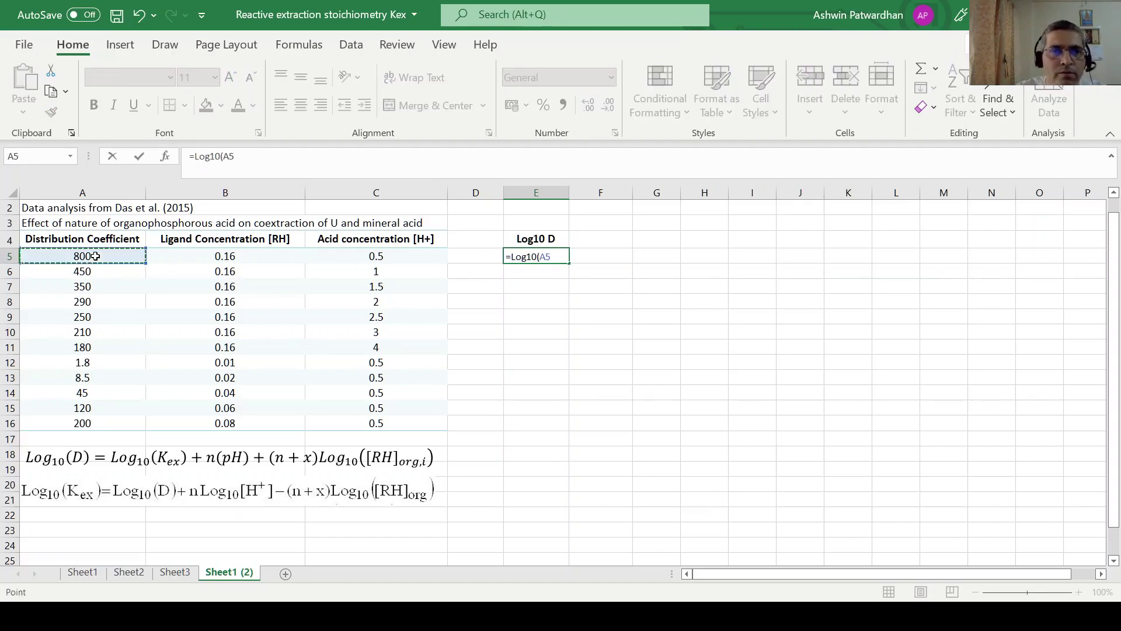
type(")")
key("Return")
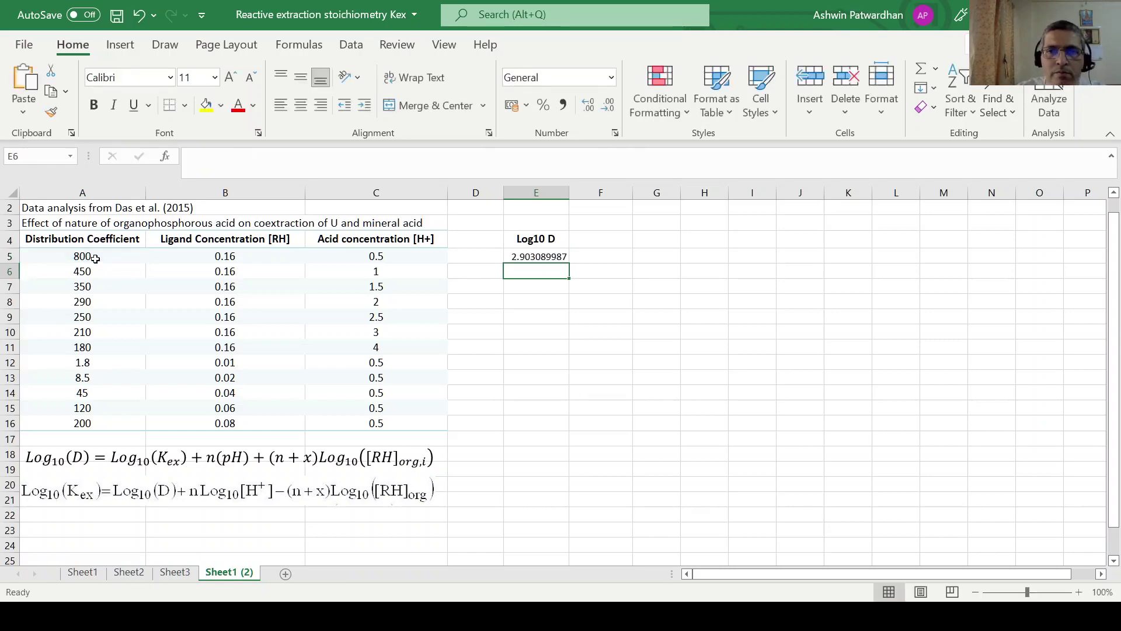
left_click(564, 263)
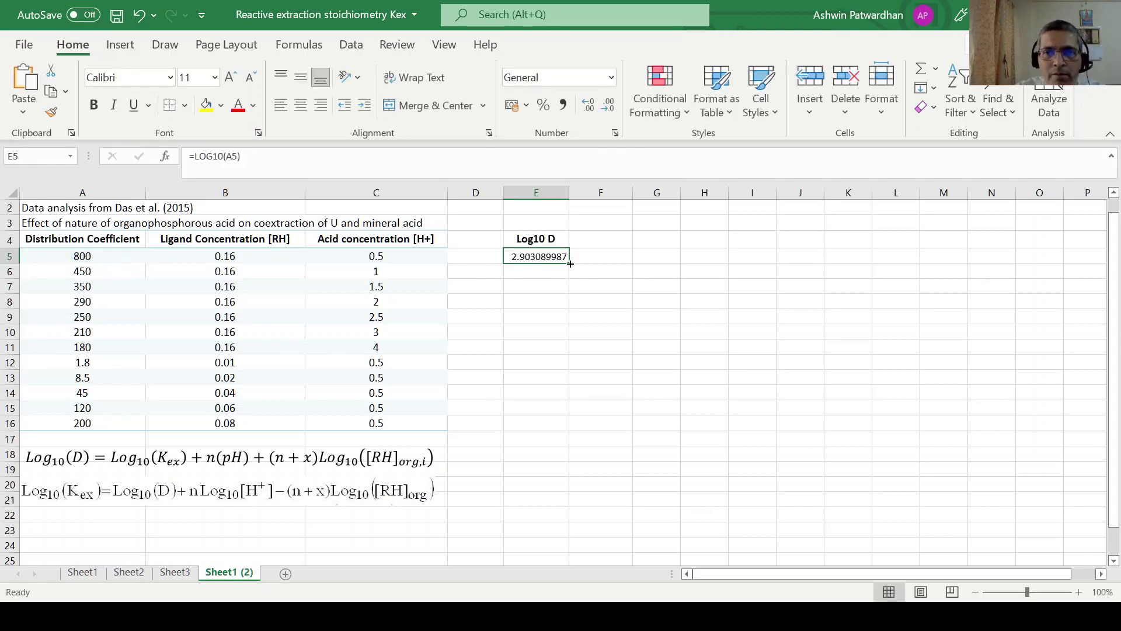
left_click_drag(568, 262, 561, 428)
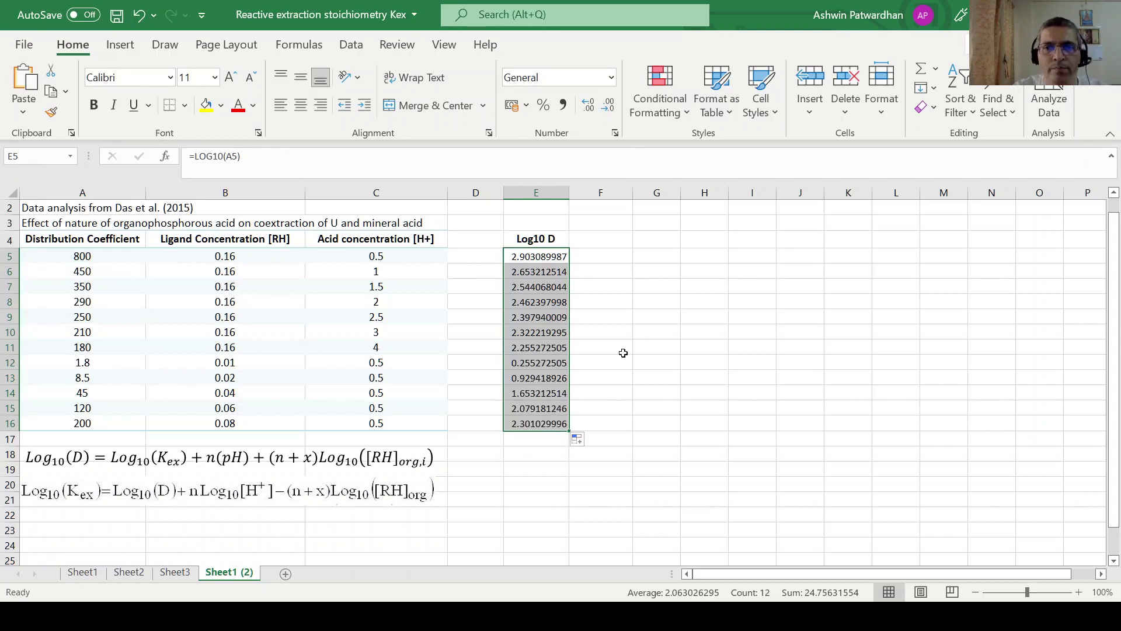
Step: Enter the header "Log10[RH]" in cell F4
left_click(600, 238)
type("Lo")
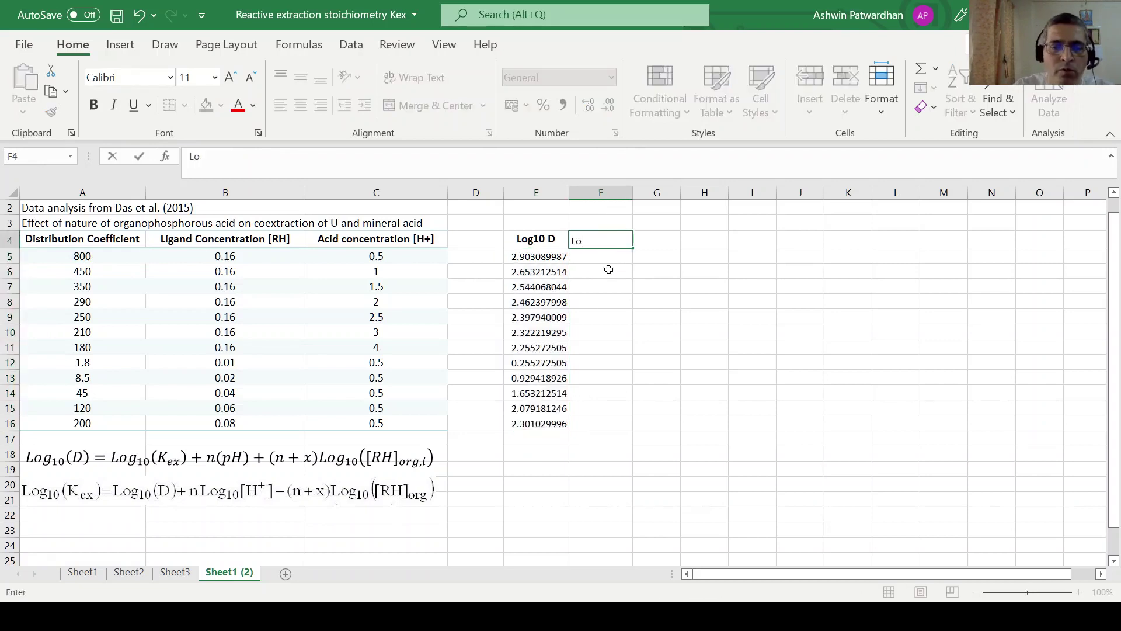
type("g10[H+")
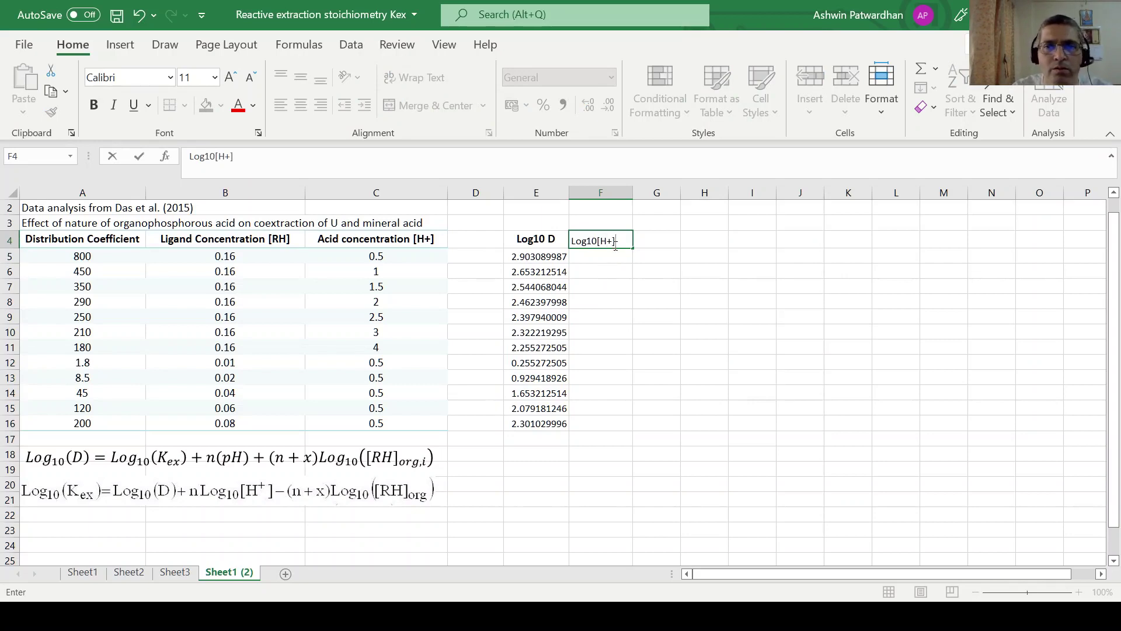
key("F2")
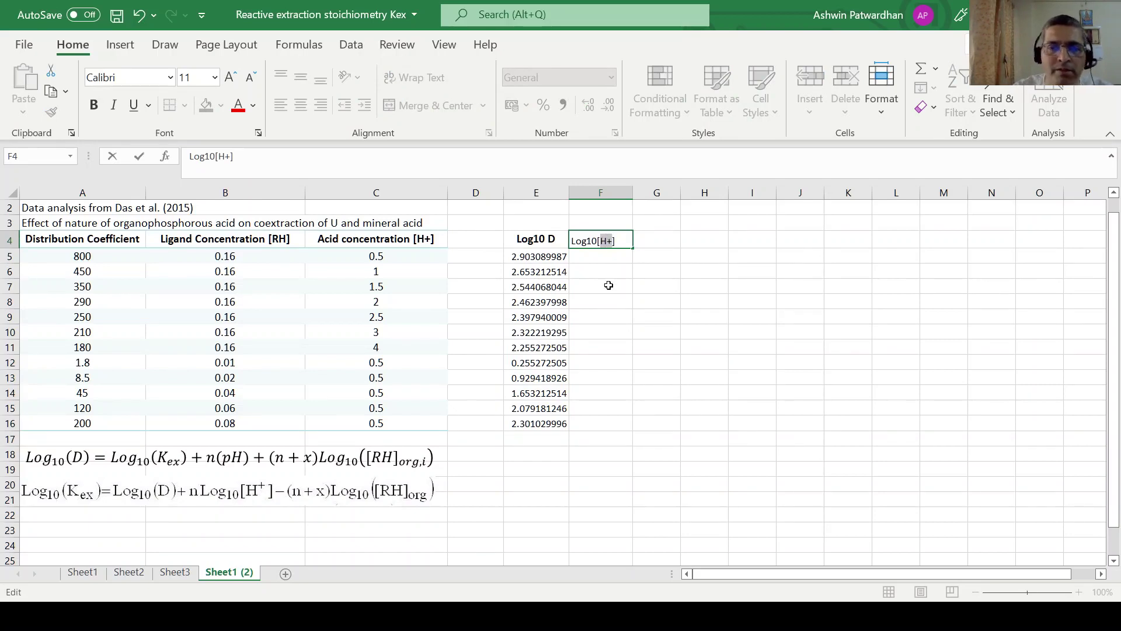
key("BackSpace")
key("BackSpace")
key("BackSpace")
type("RH]")
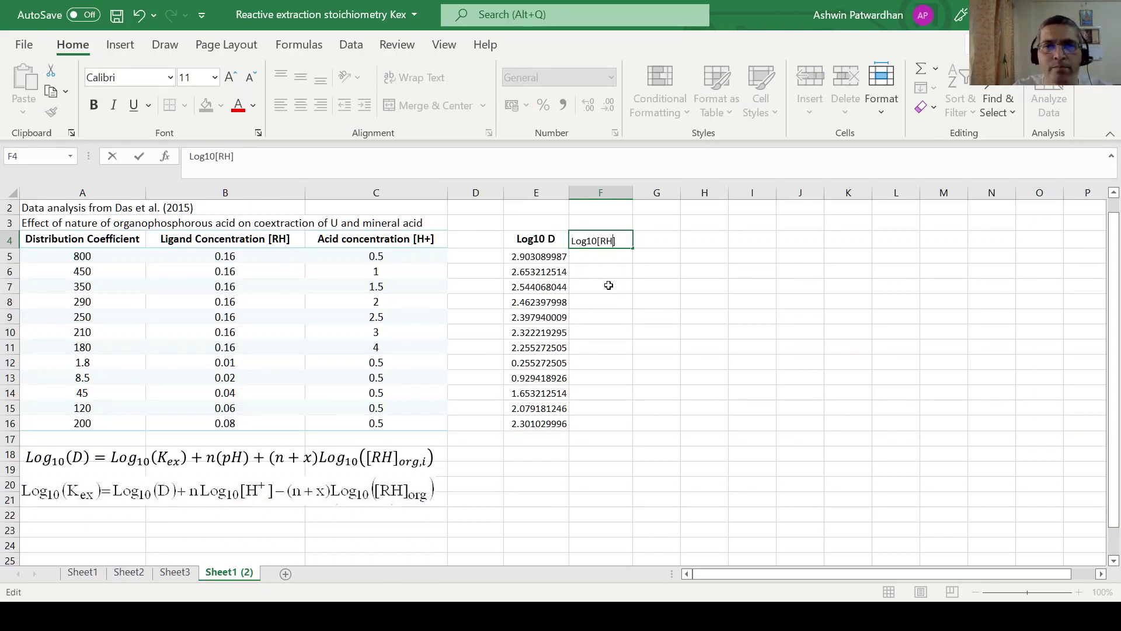
key("Return")
Step: Calculate the base-10 logarithm of the ligand concentration in F5 with =LOG10(B5) and fill the formula down to F16
type("=l")
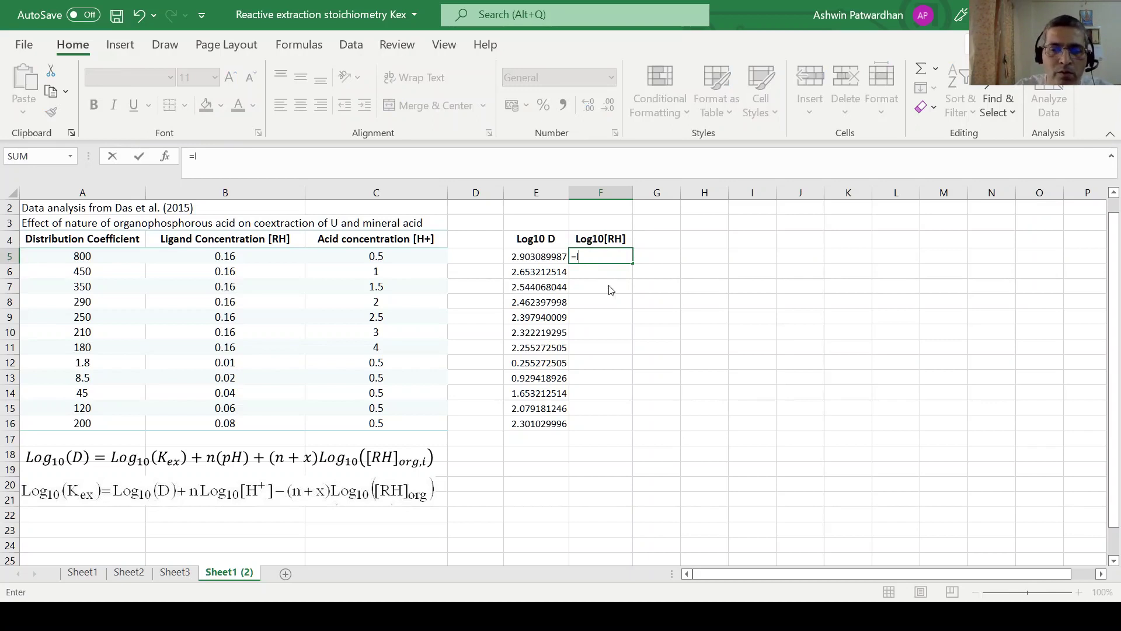
type("og10(")
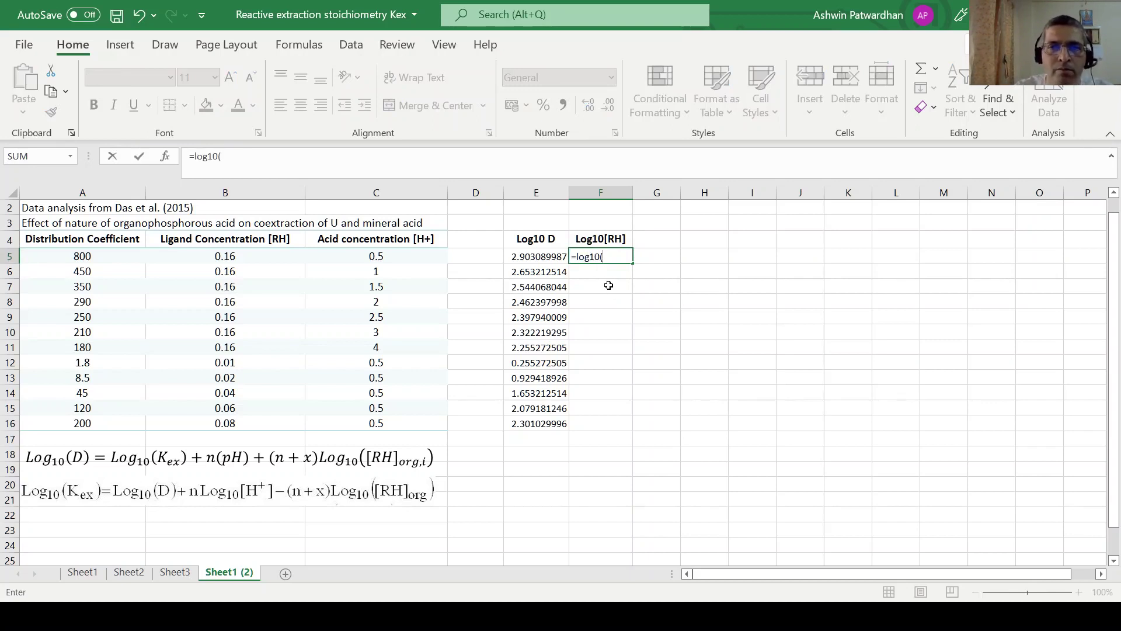
left_click(226, 258)
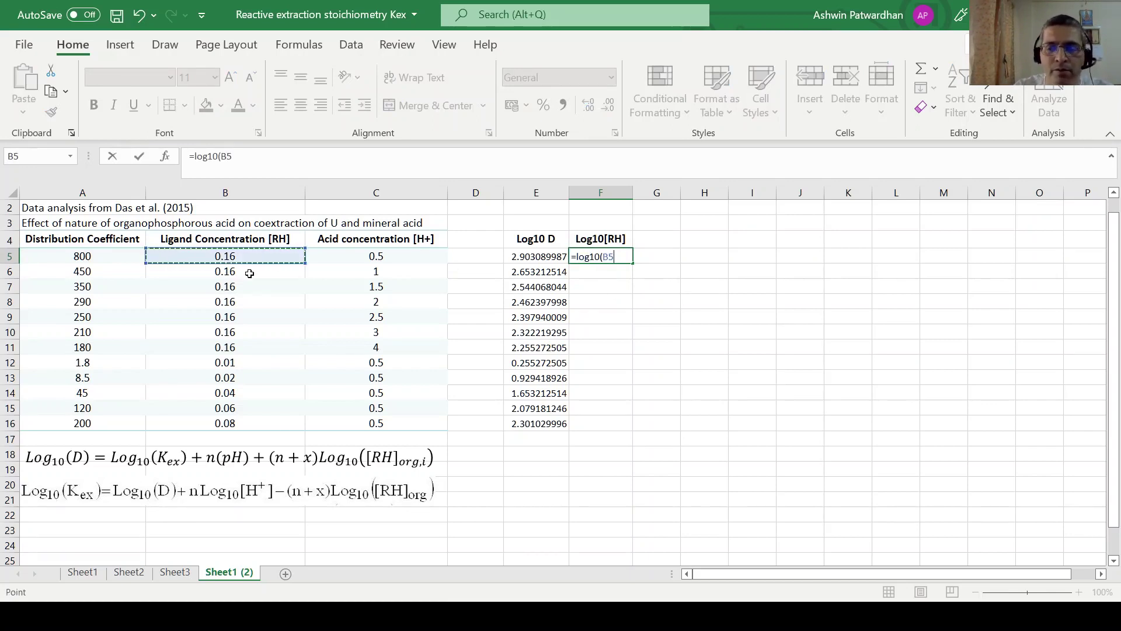
type(")")
key("Return")
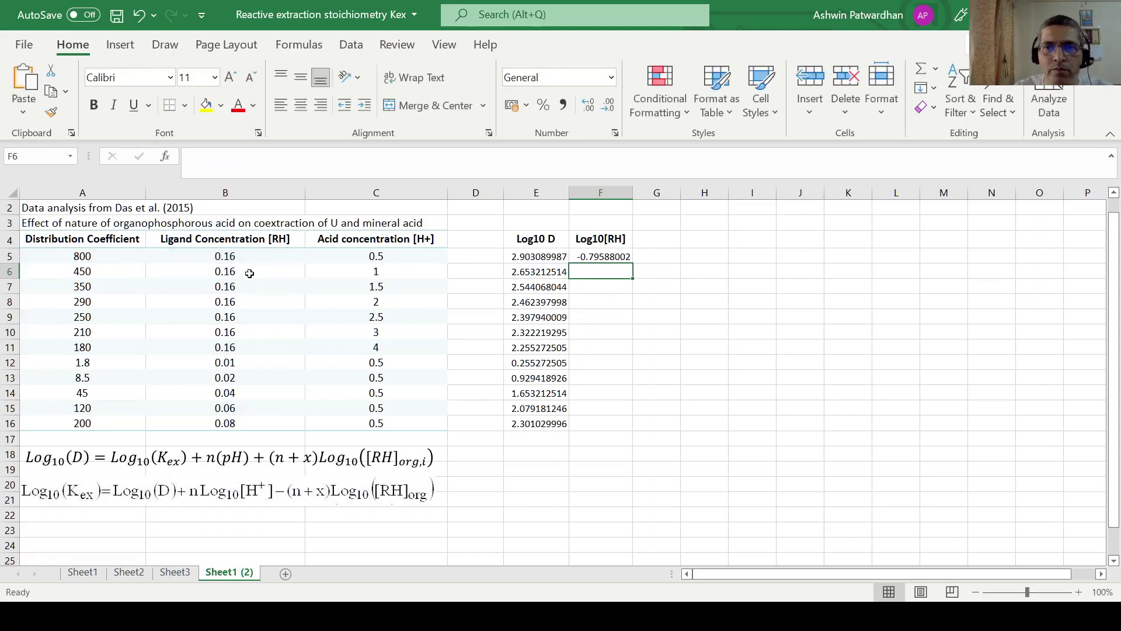
left_click(623, 261)
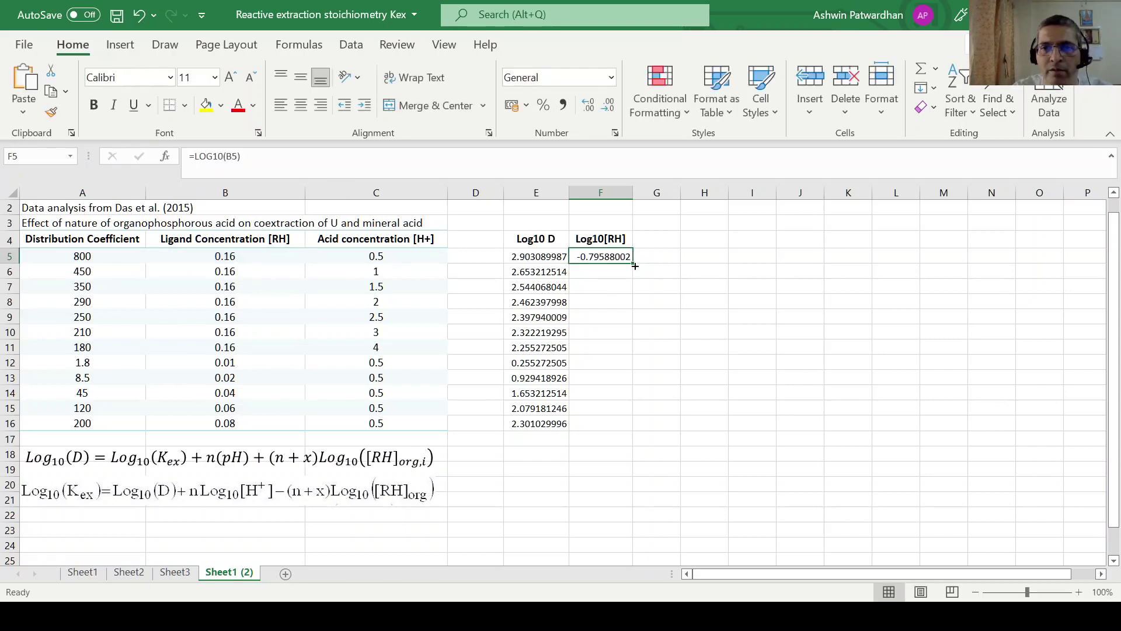
double_click(634, 265)
Step: Enter the header "Log10[H+]" in cell G4
left_click(664, 240)
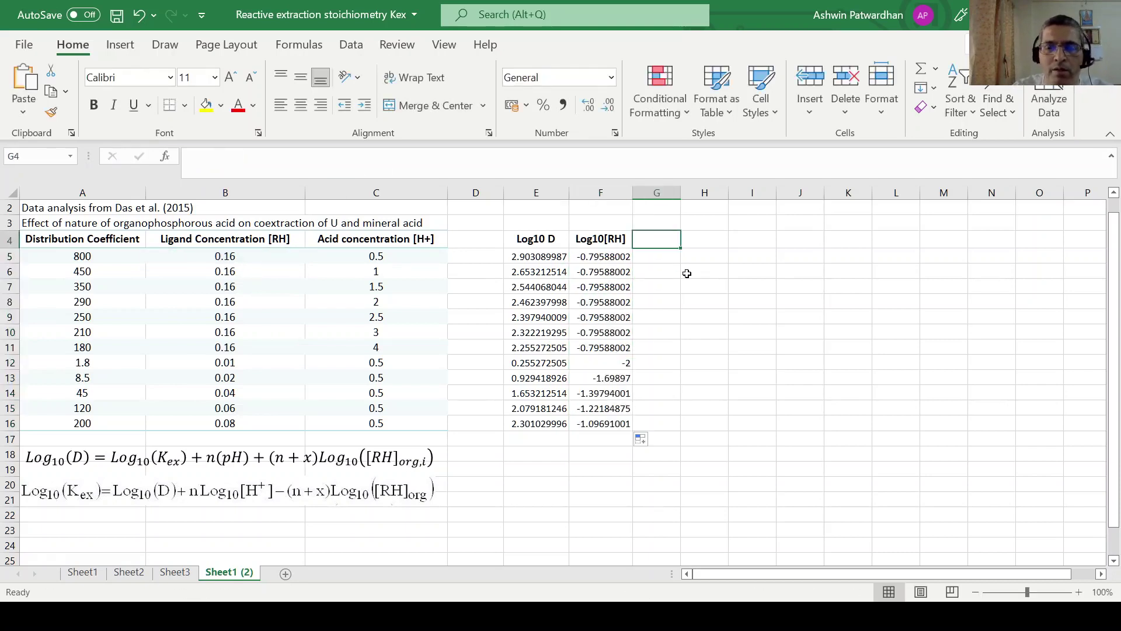
type("Log10(H+")
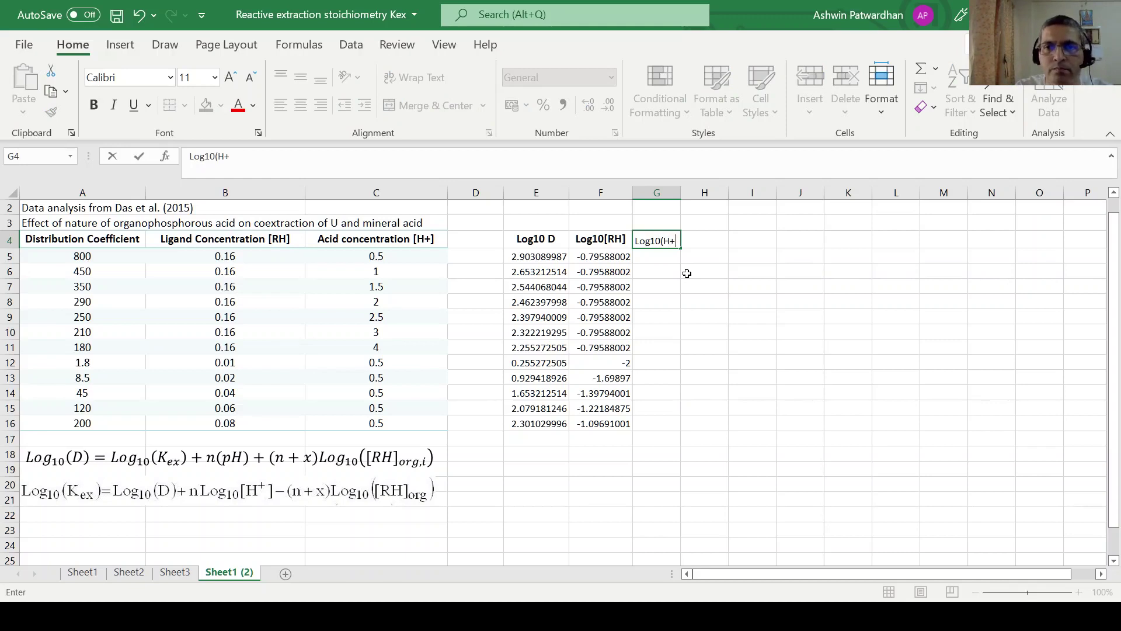
key("BackSpace")
key("BackSpace")
key("BackSpace")
type("[H")
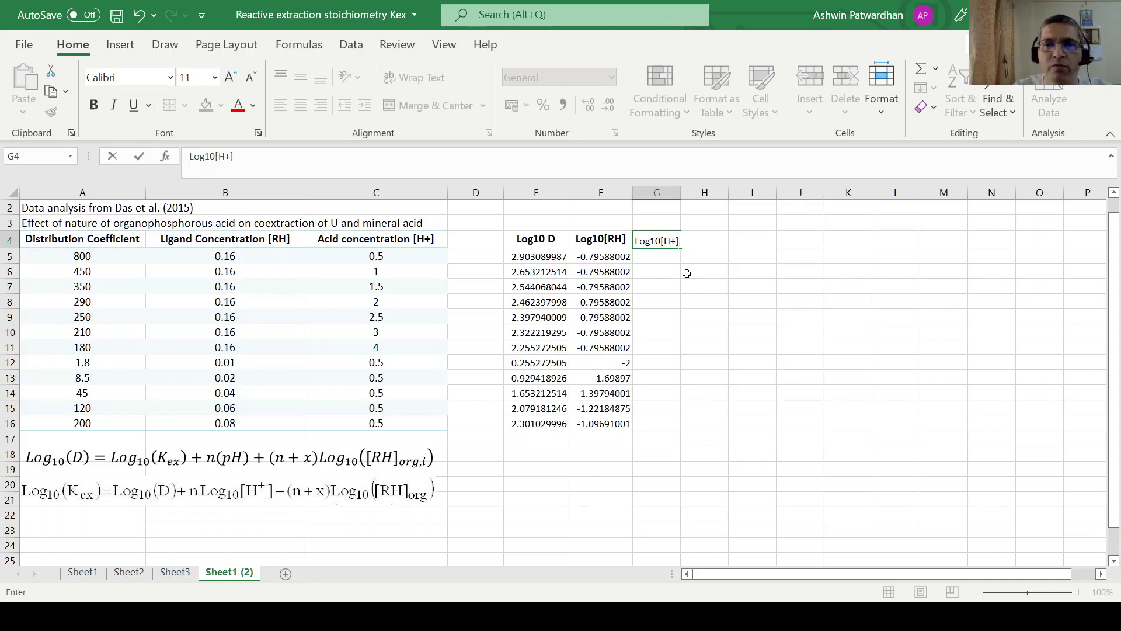
type("+]")
key("Return")
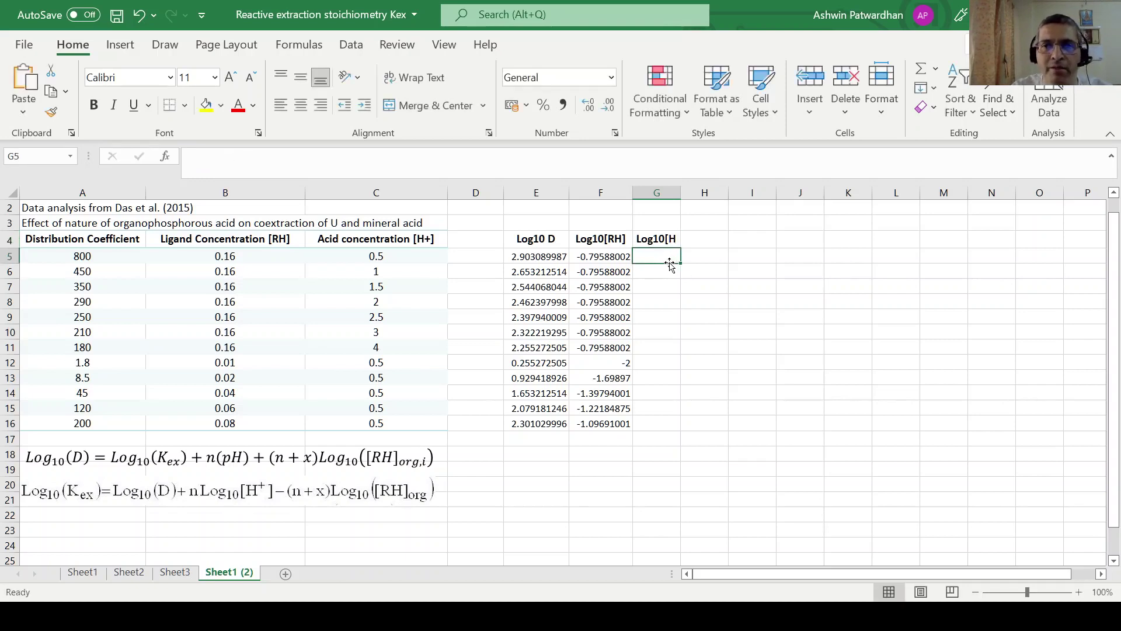
left_click(384, 252)
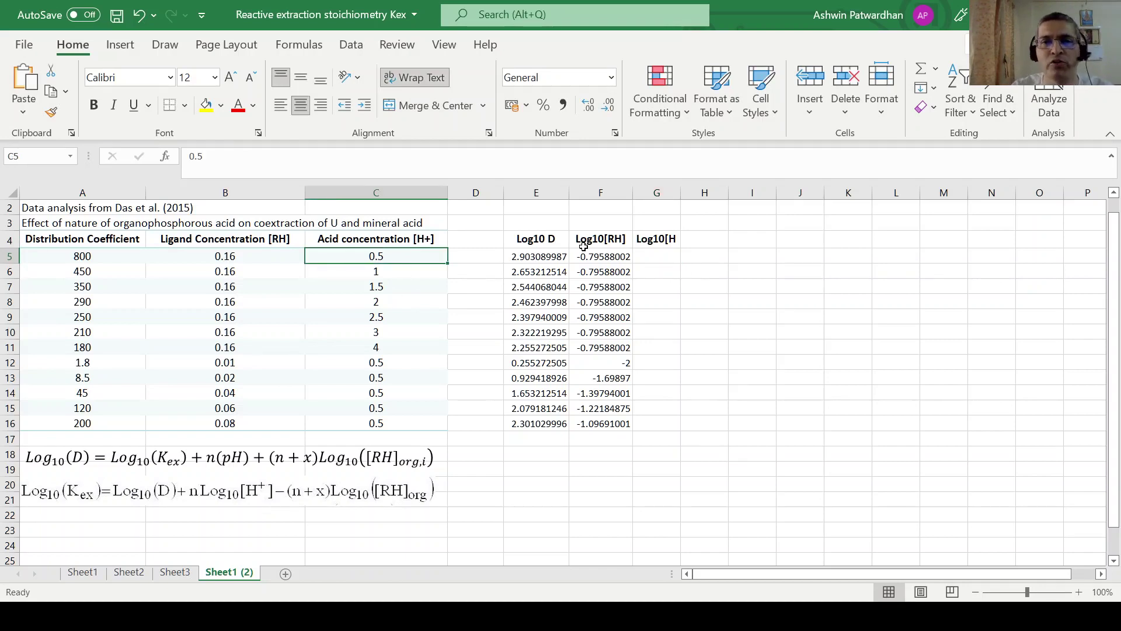
type("=")
key("Escape")
Step: Calculate the base-10 logarithm of the acid concentration in G5 with =LOG10(C5) and fill the formula down to G16
left_click(662, 261)
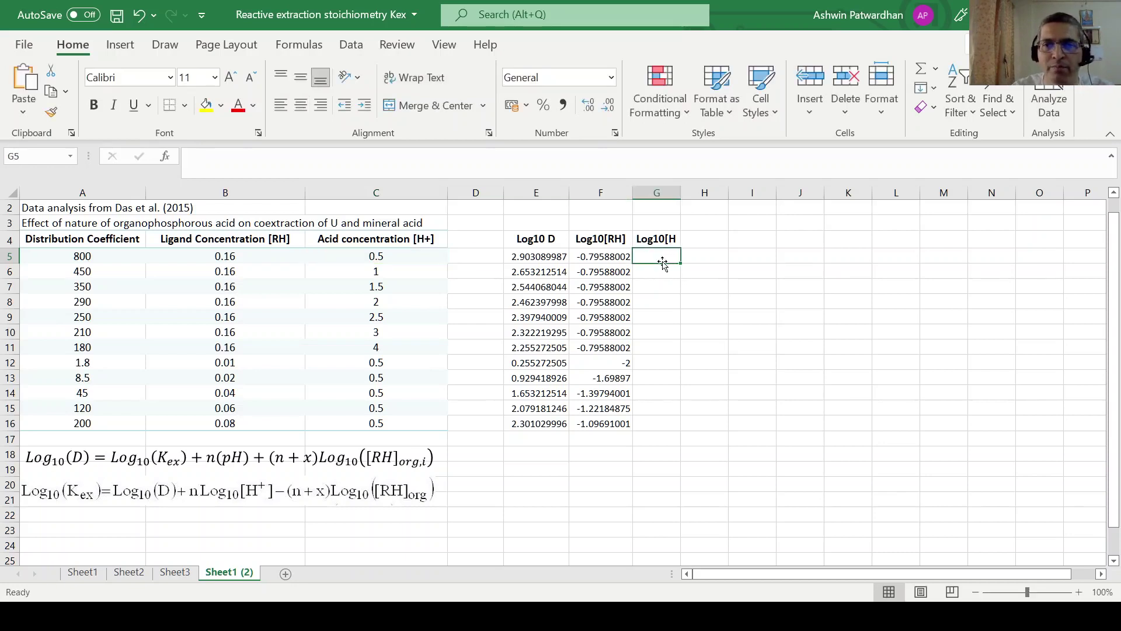
type("=log")
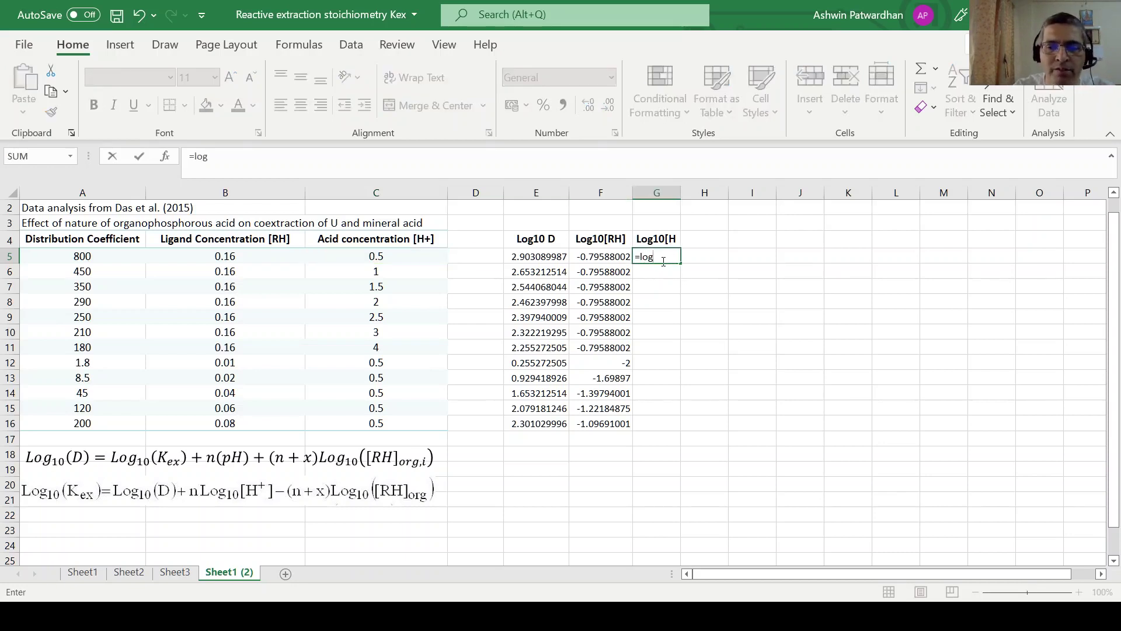
type("10(")
left_click(363, 257)
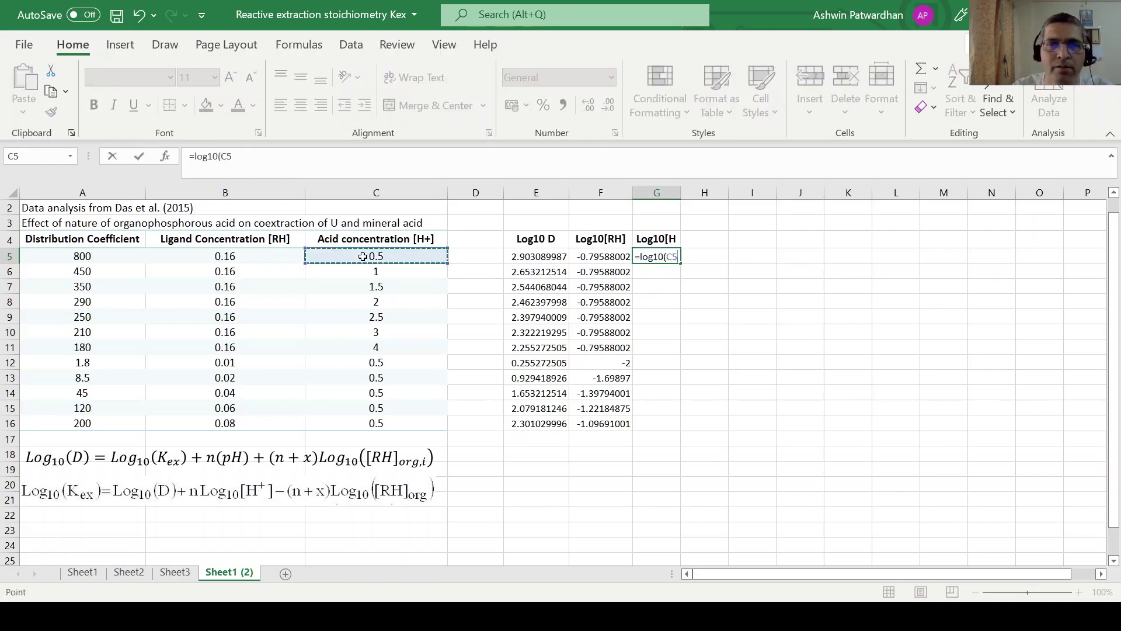
key("Return")
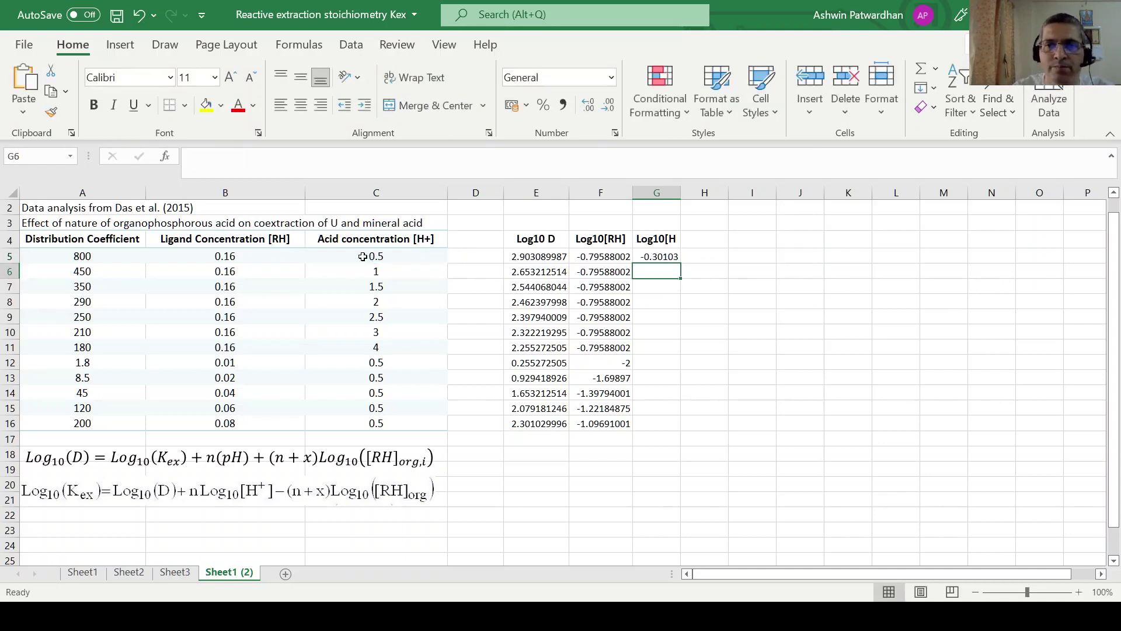
left_click(667, 257)
left_click_drag(681, 265, 689, 424)
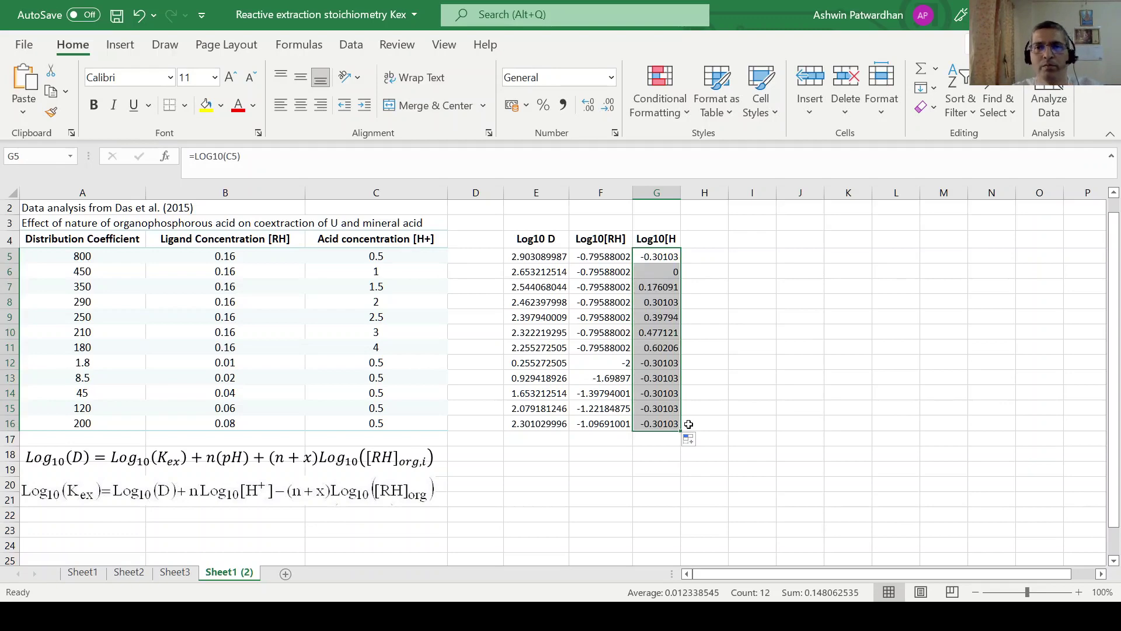
left_click(1101, 574)
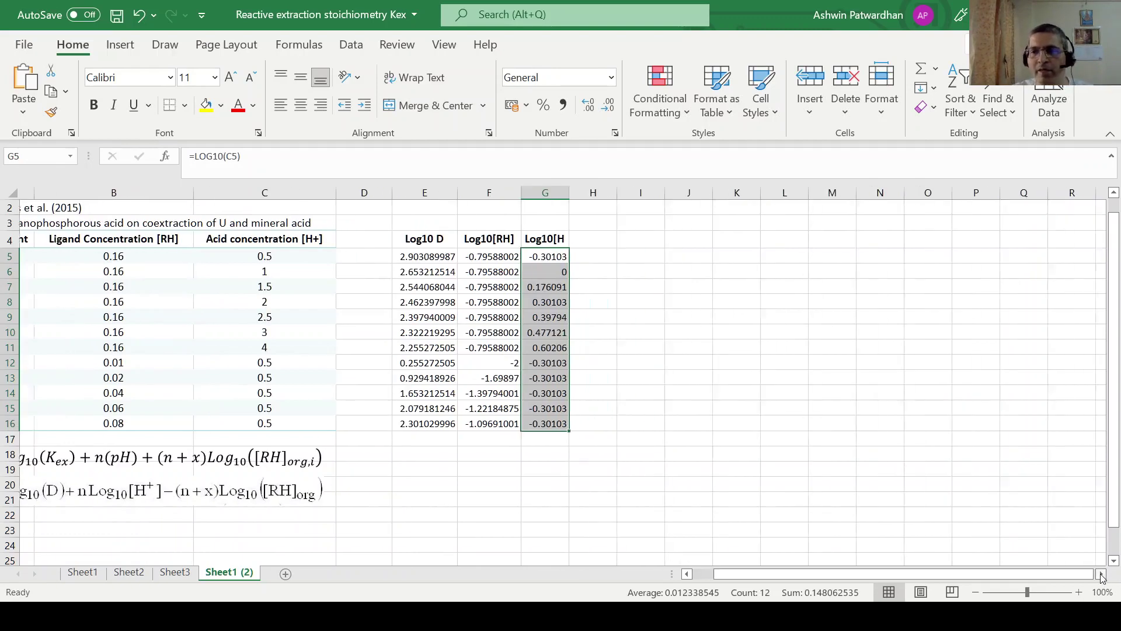
Step: Shift the Log10(D) equation picture slightly up and the Log10(Kex) equation picture slightly right below the data table
left_click_drag(408, 254, 412, 417)
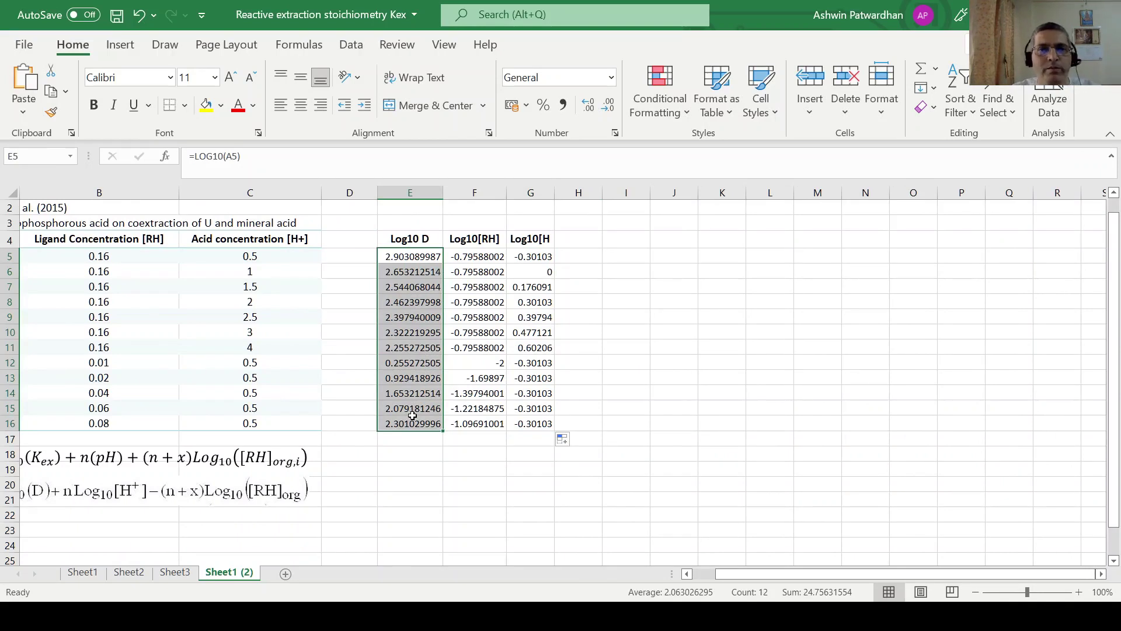
left_click(687, 574)
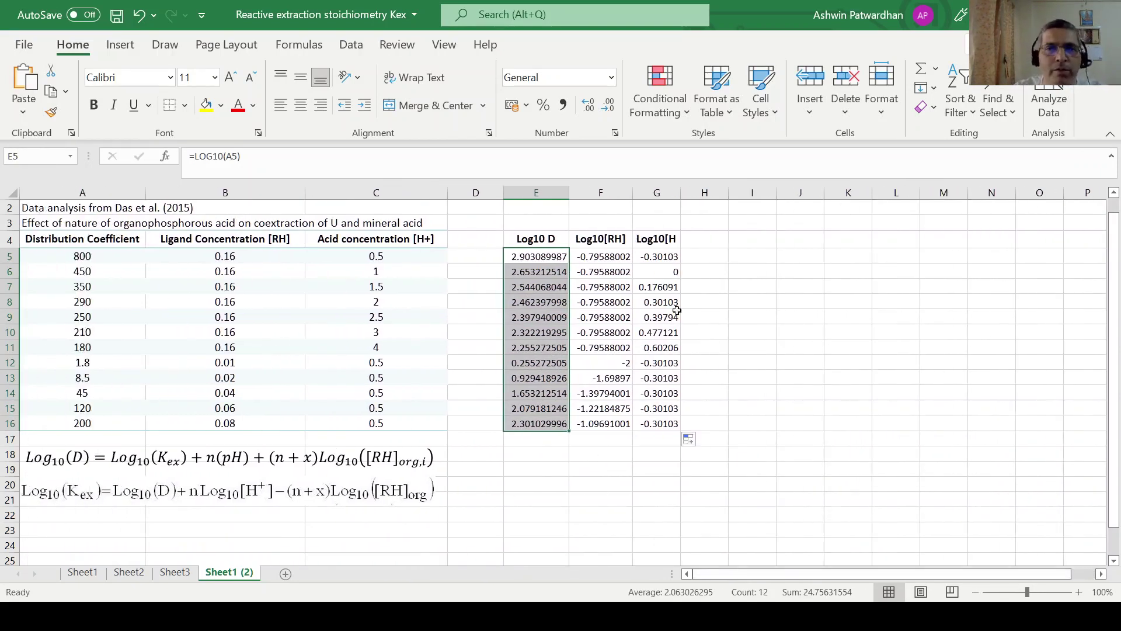
left_click(248, 462)
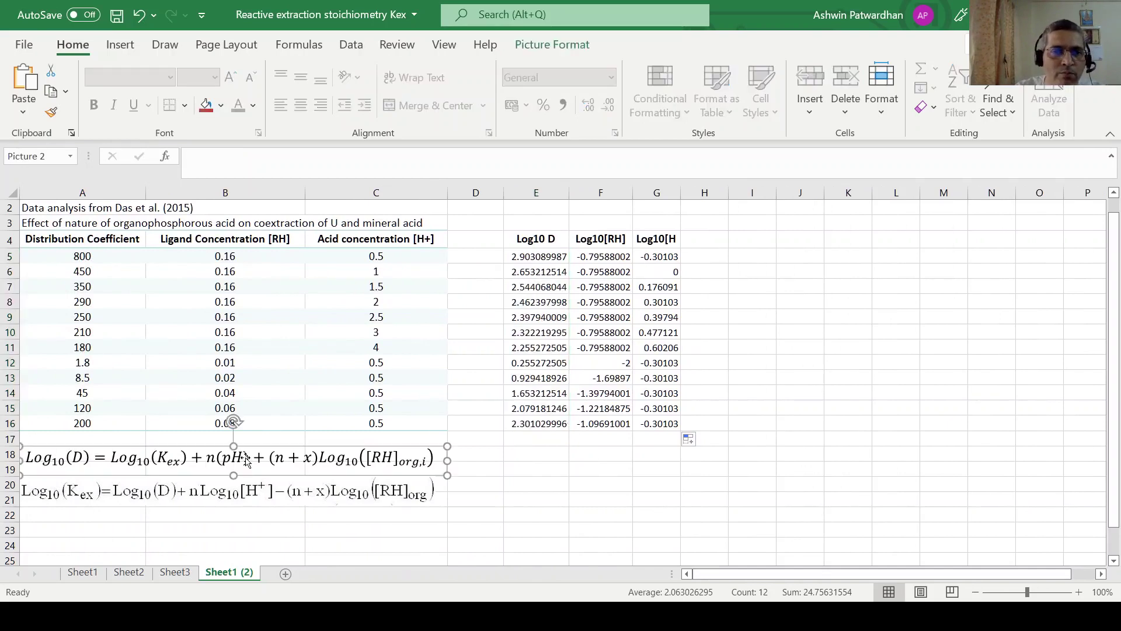
left_click_drag(246, 461, 245, 456)
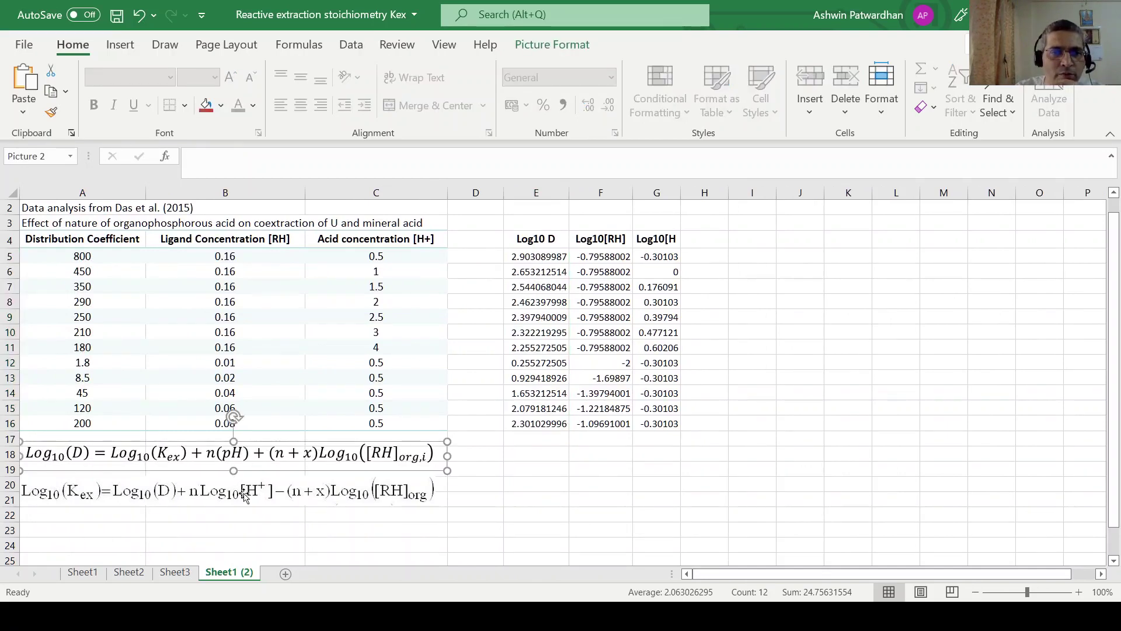
left_click_drag(245, 495, 249, 494)
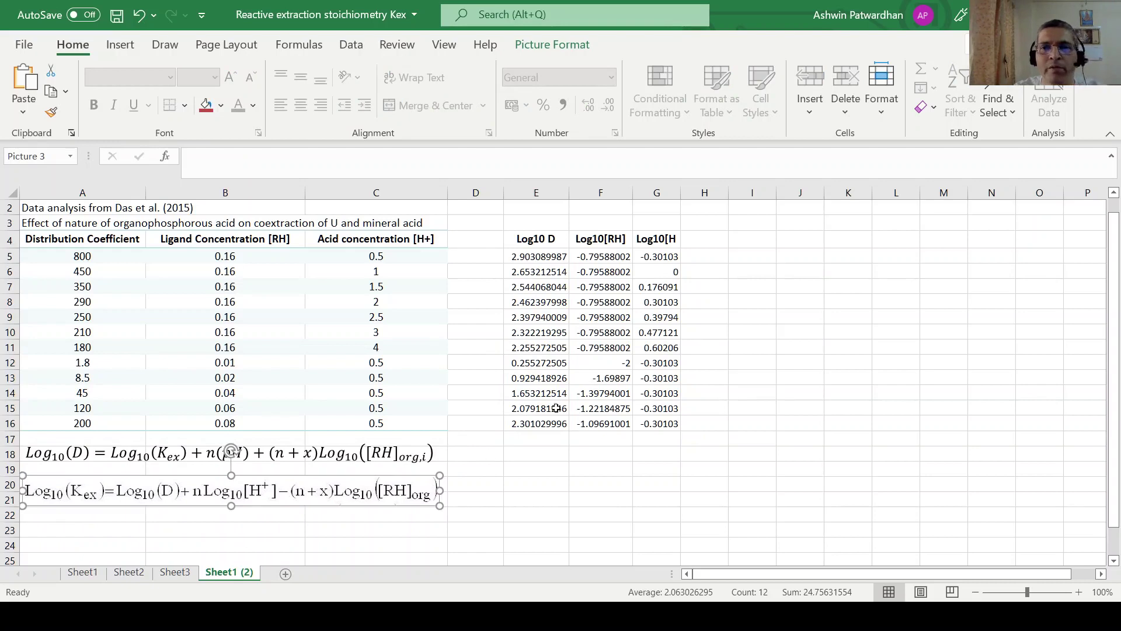
Step: Replace the header in cell G4 with "pH"
left_click(668, 239)
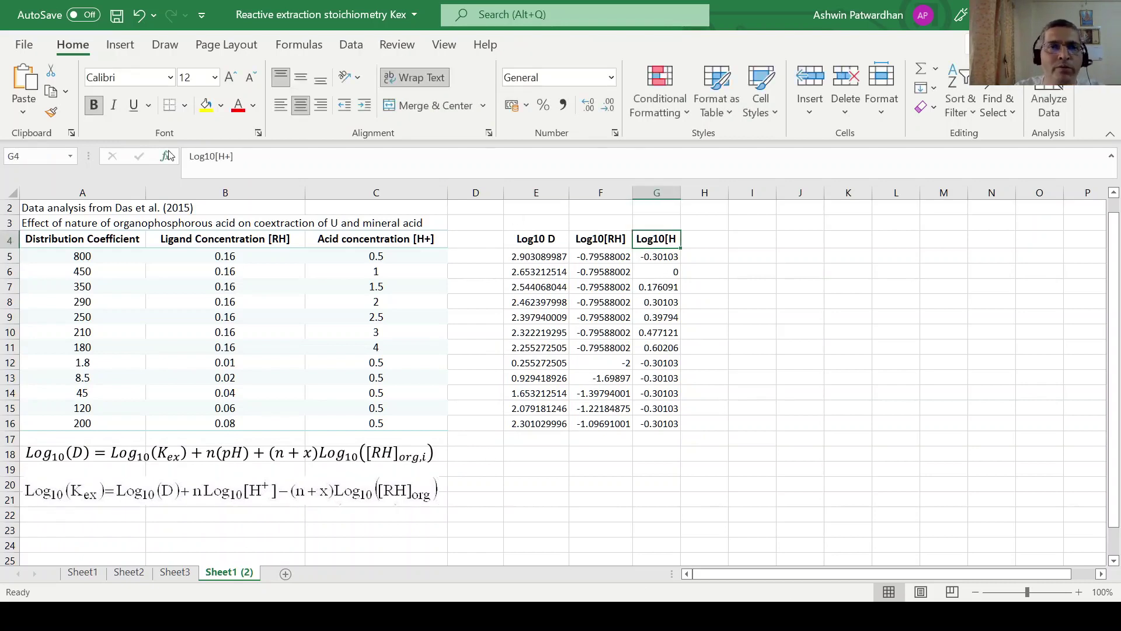
left_click_drag(188, 156, 264, 156)
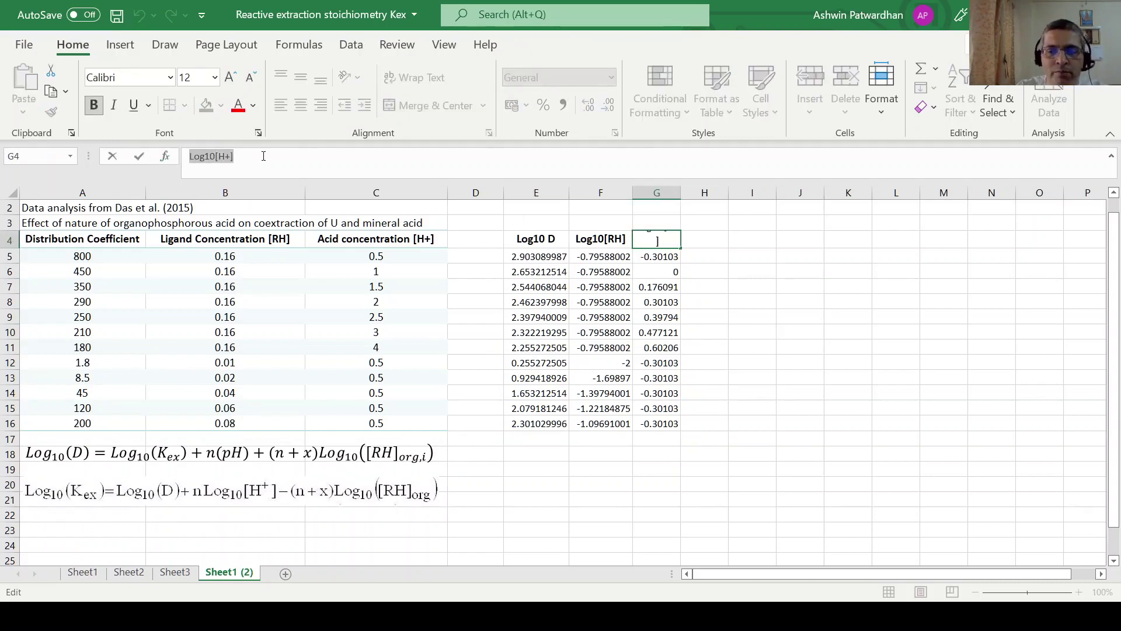
type("pH")
key("Return")
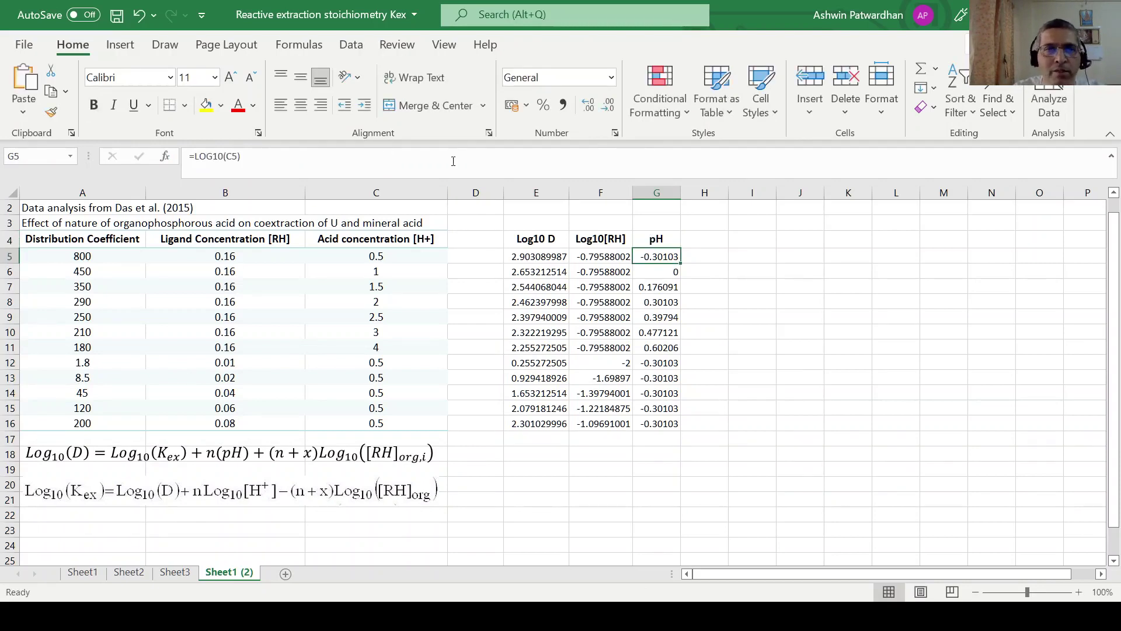
Step: Change the formula in G5 to =-LOG10(C5) and fill it down to G16
left_click(194, 156)
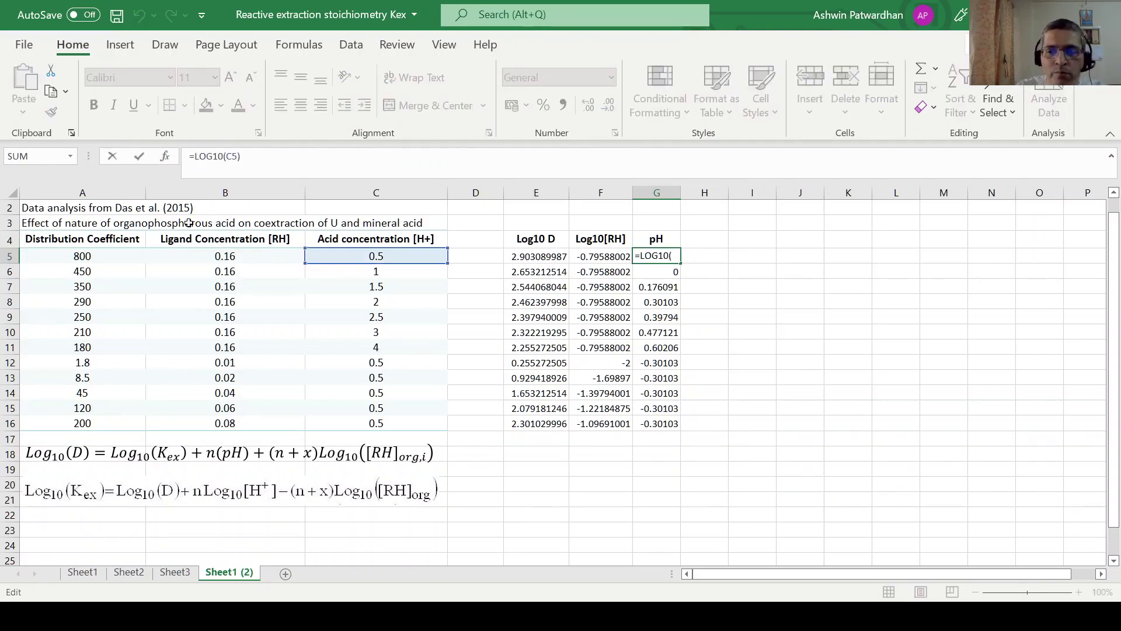
type("-")
key("Return")
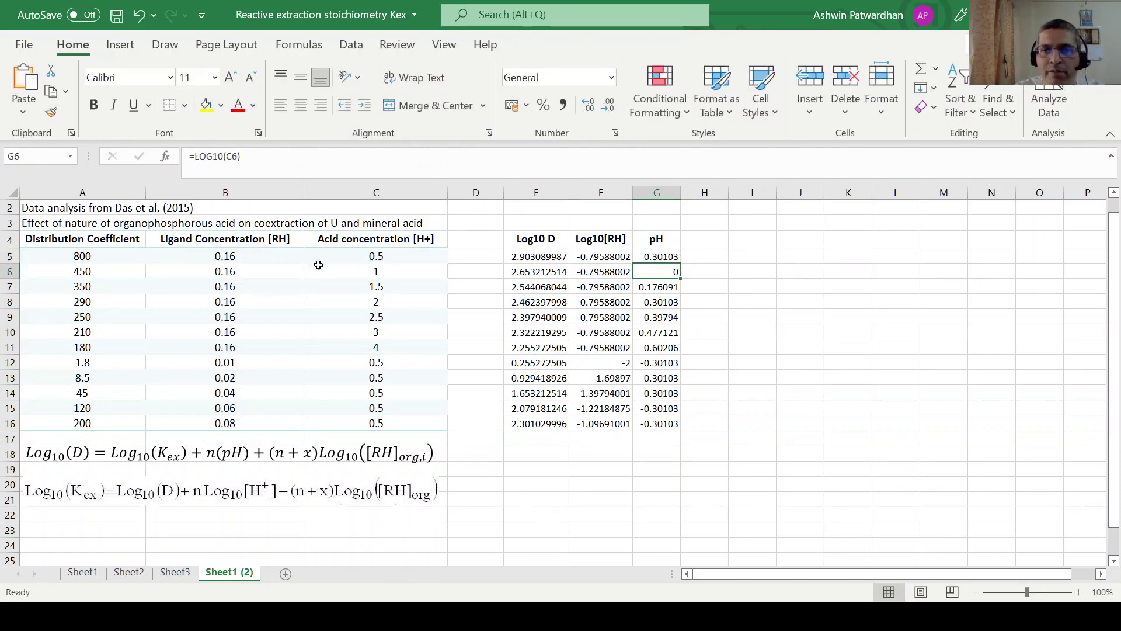
left_click(667, 260)
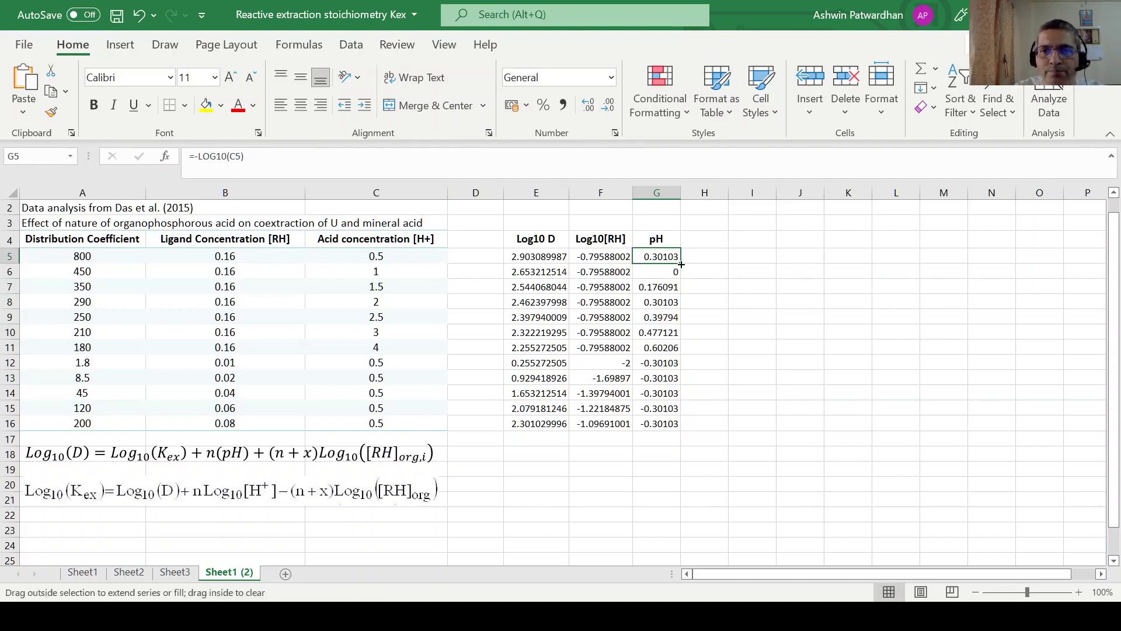
double_click(680, 264)
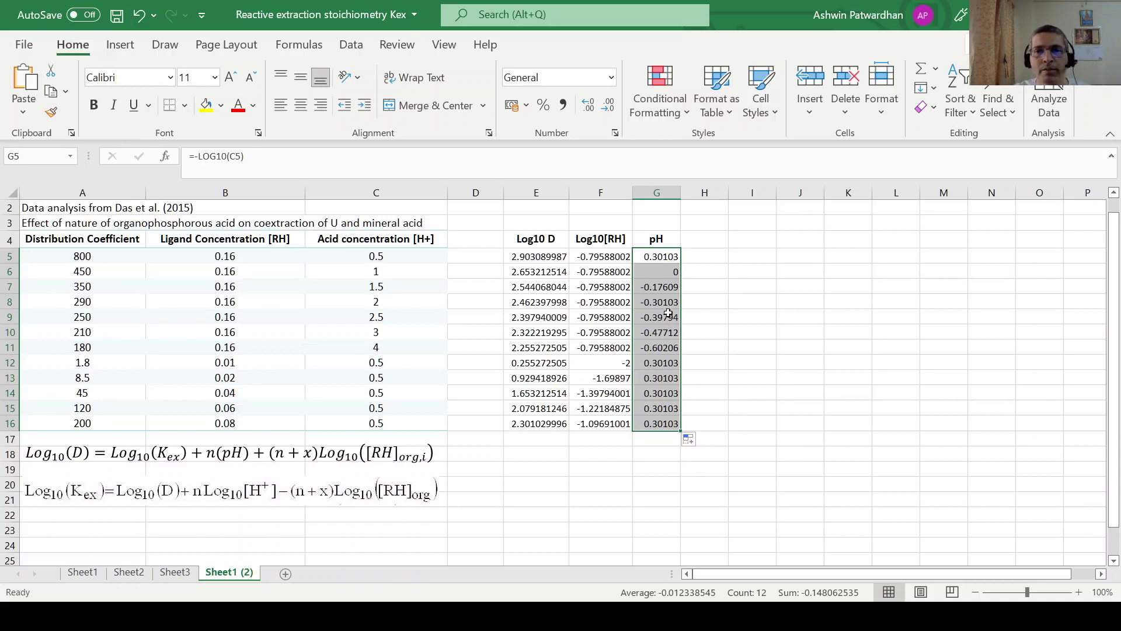
Step: Check the negative logarithm formulas in the pH column at cells G7, G10 and G13
left_click(666, 287)
left_click(310, 156)
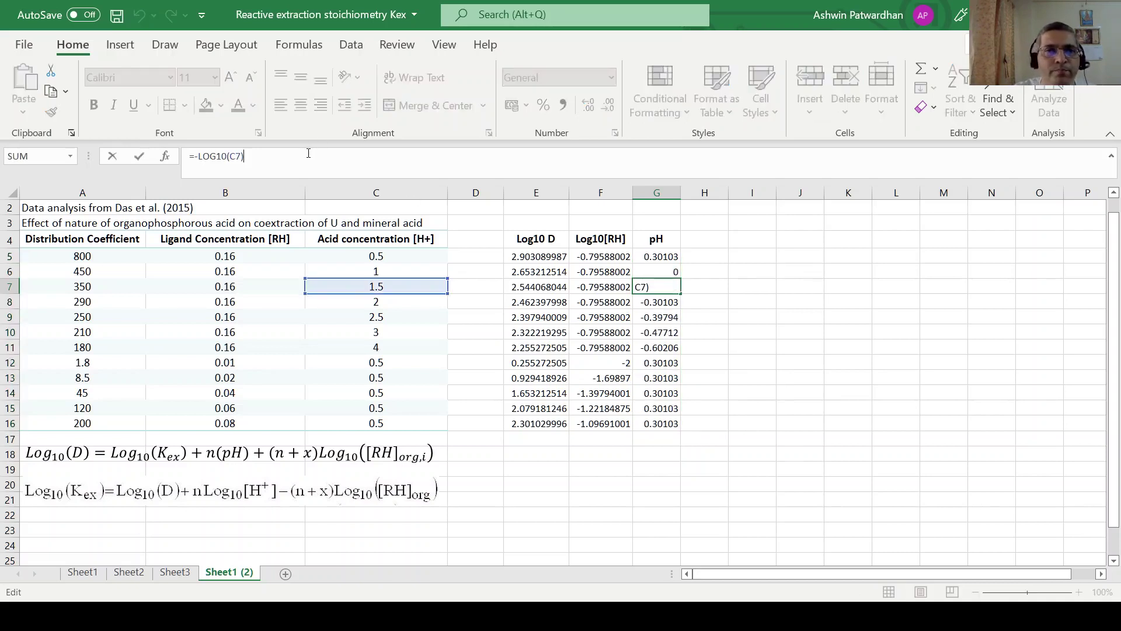
left_click(731, 334)
left_click(667, 330)
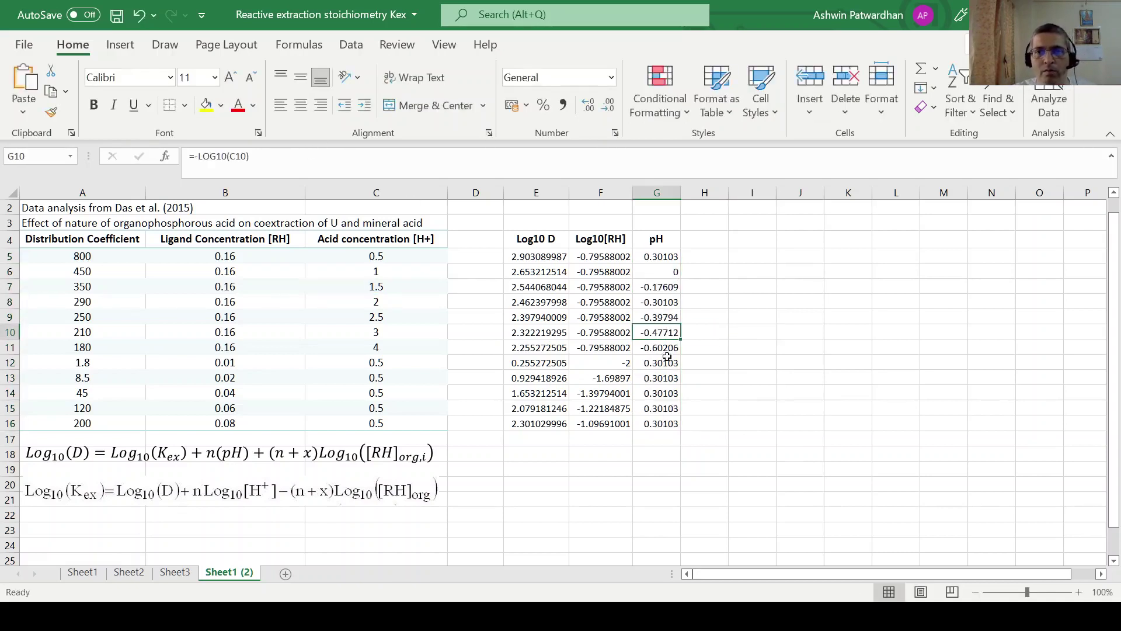
left_click(662, 376)
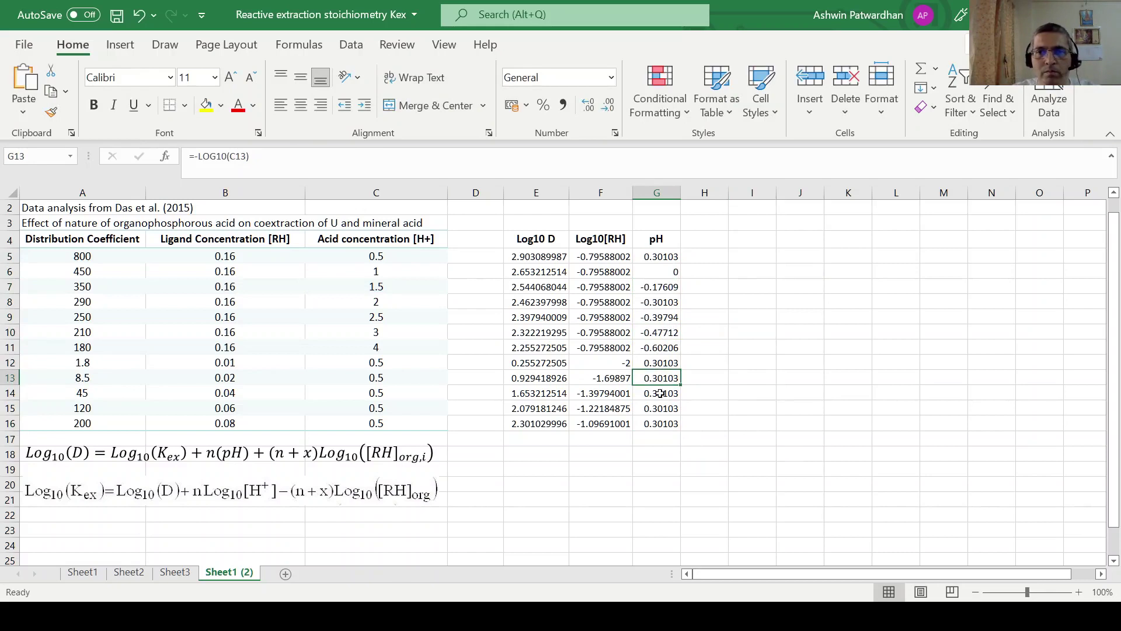
left_click(665, 331)
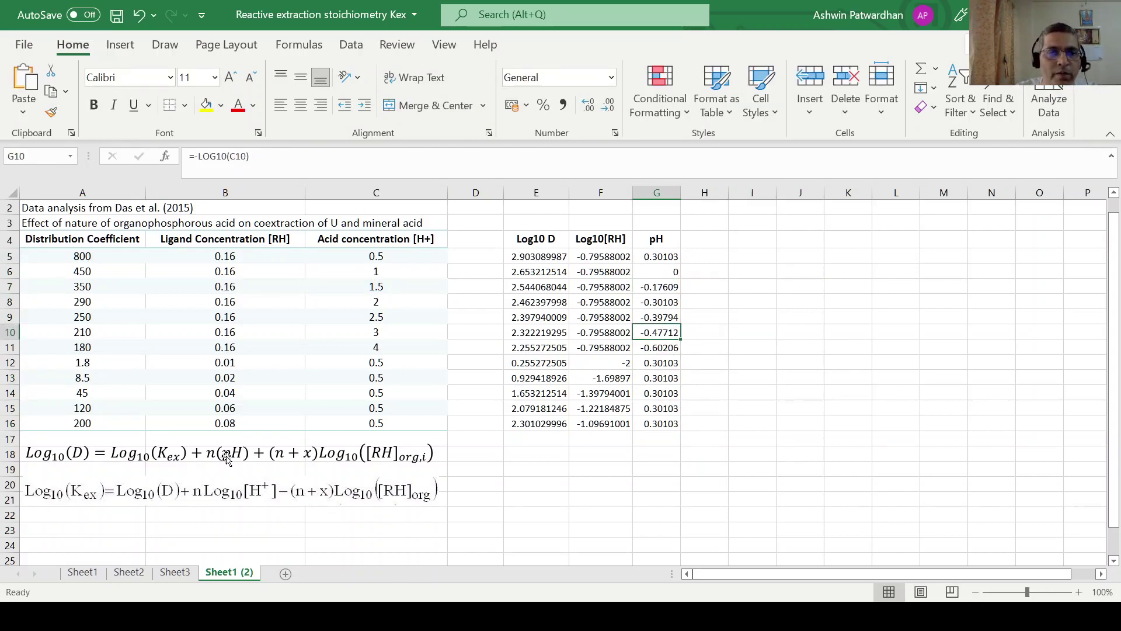
Step: Delete the Log10(Kex) equation picture, keeping only the Log10(D) equation below the data table
left_click(193, 450)
left_click(215, 497)
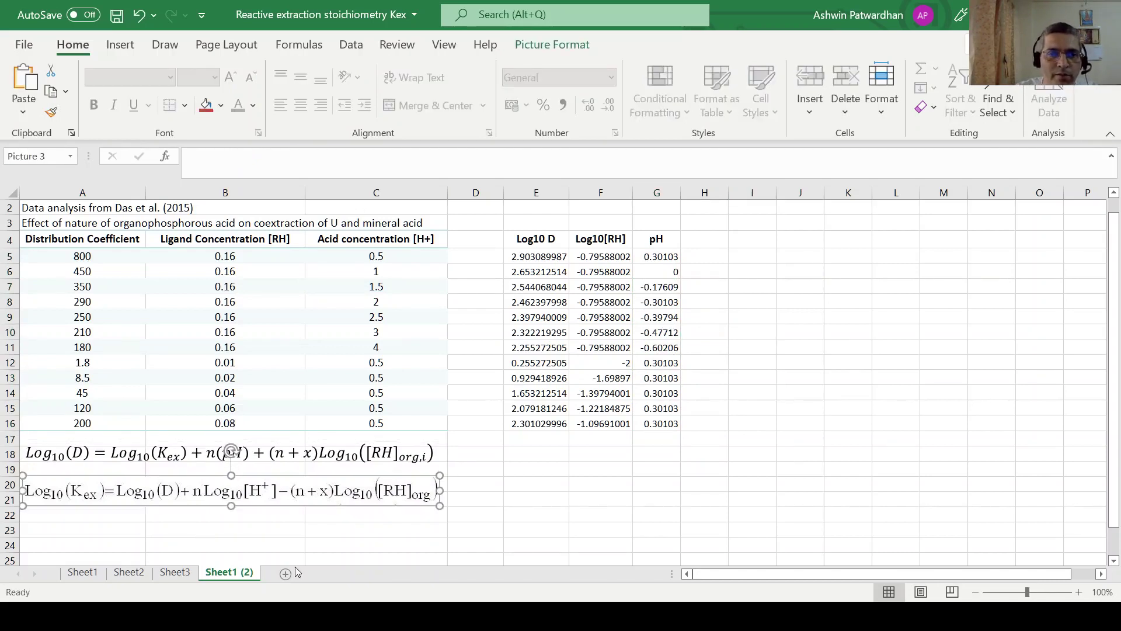
key("Delete")
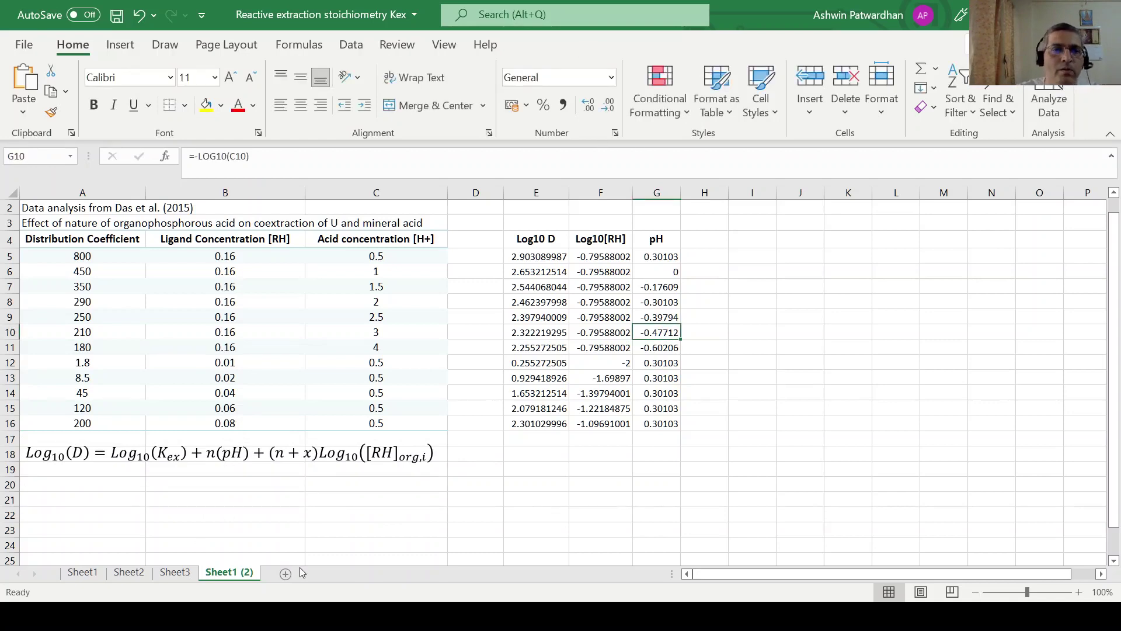
left_click(209, 484)
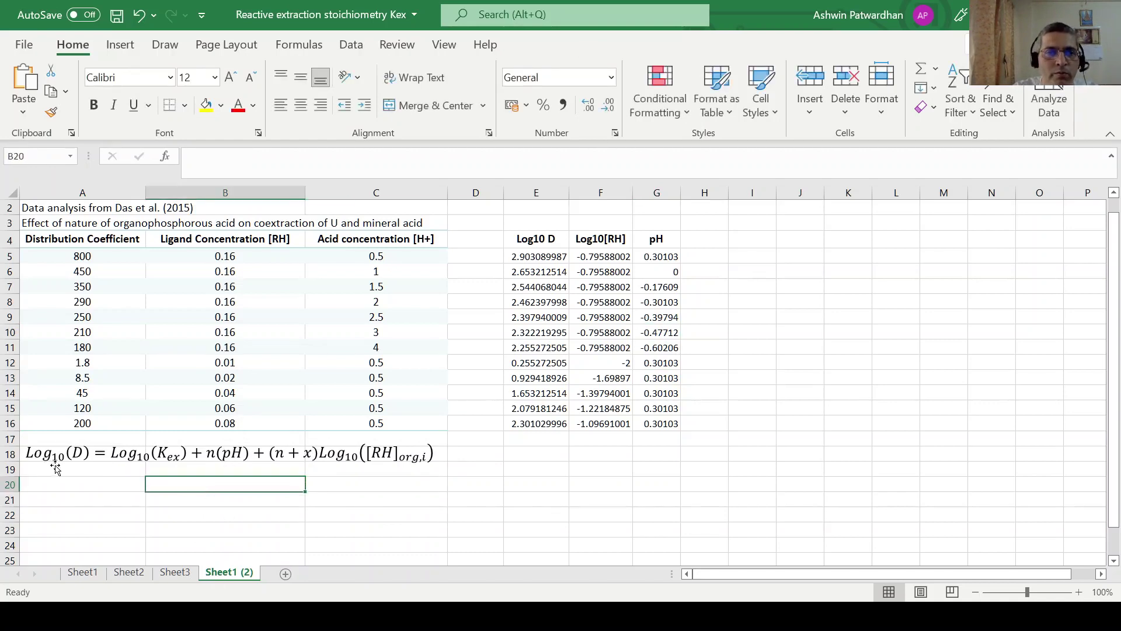
Step: Move the Log10[RH] column from F4:F16 to H4:H16, beside the pH column, and autofit the width of column H
left_click_drag(542, 257, 542, 422)
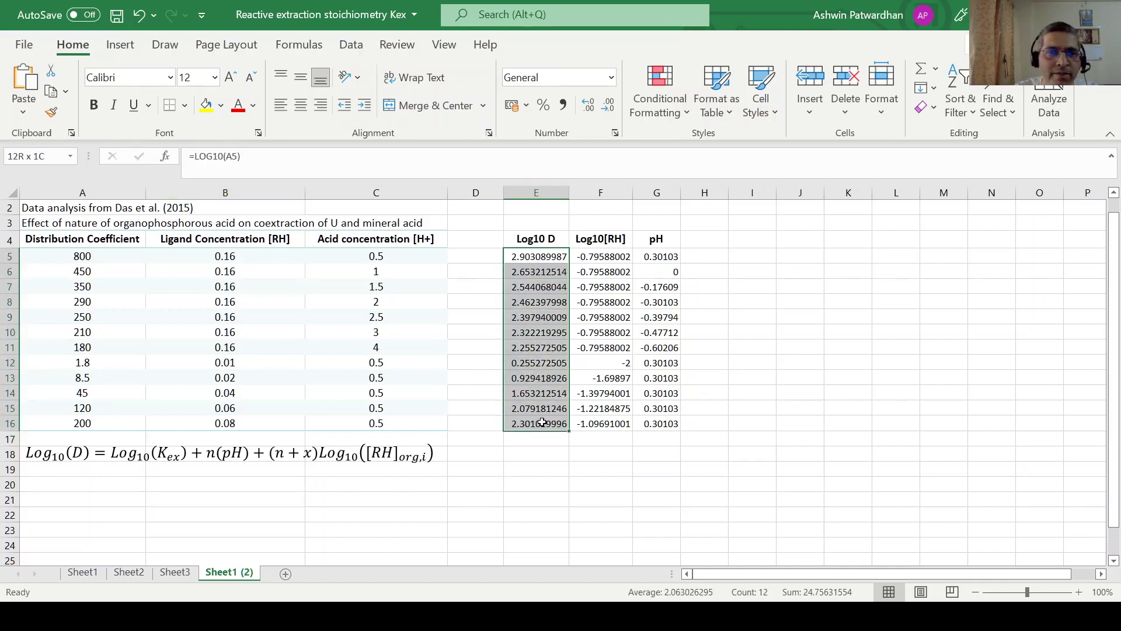
left_click(244, 457)
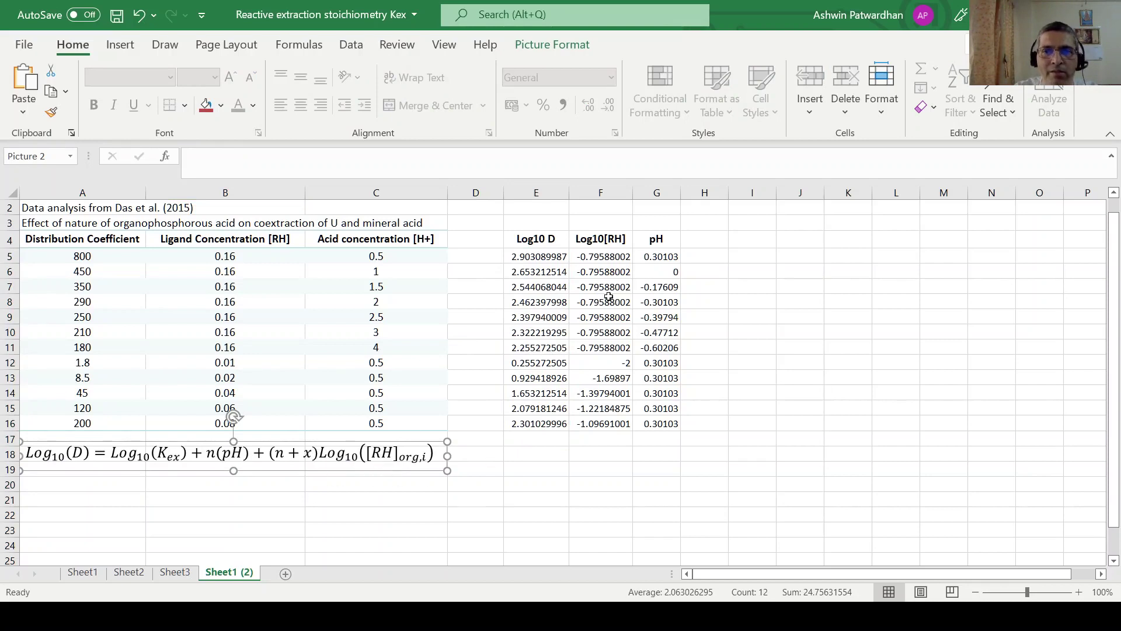
left_click_drag(611, 240, 618, 418)
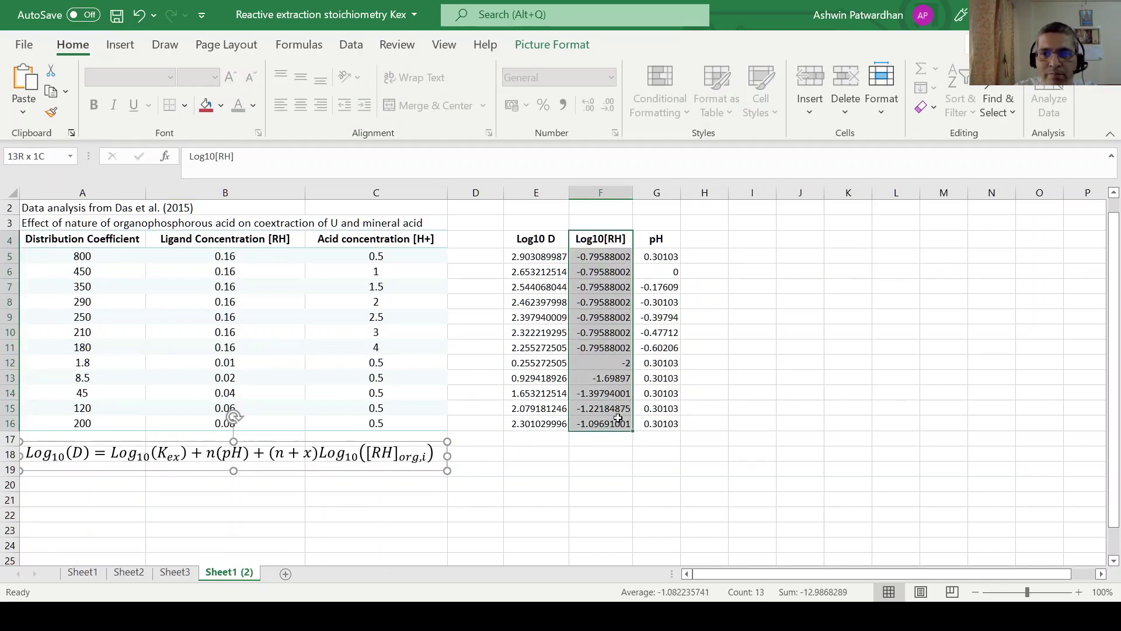
left_click_drag(633, 376, 704, 380)
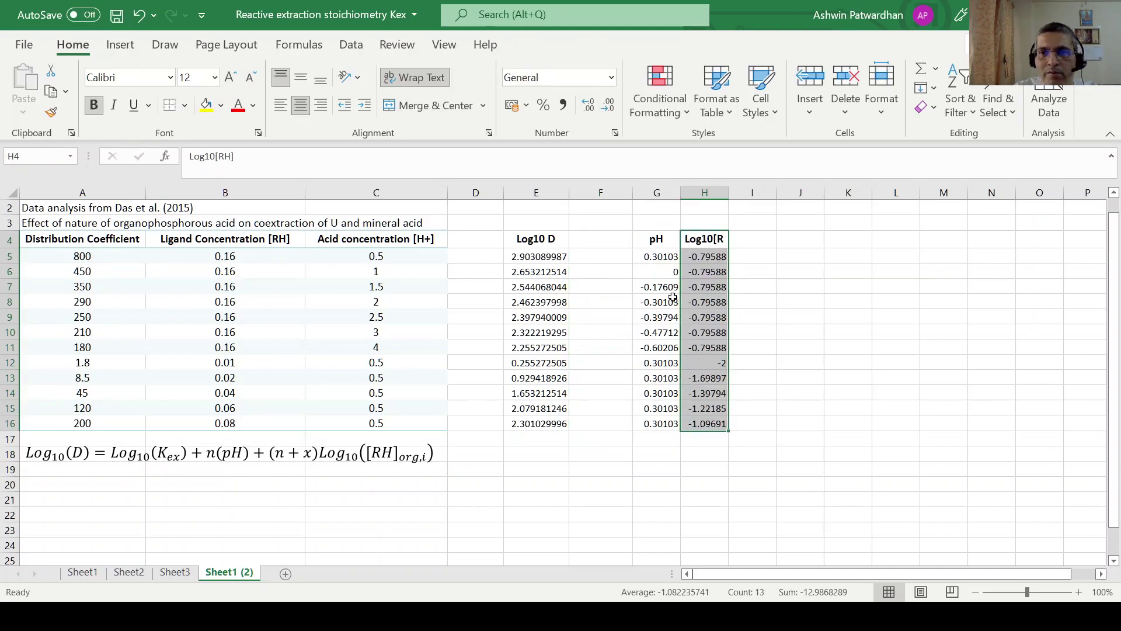
double_click(732, 186)
left_click(783, 331)
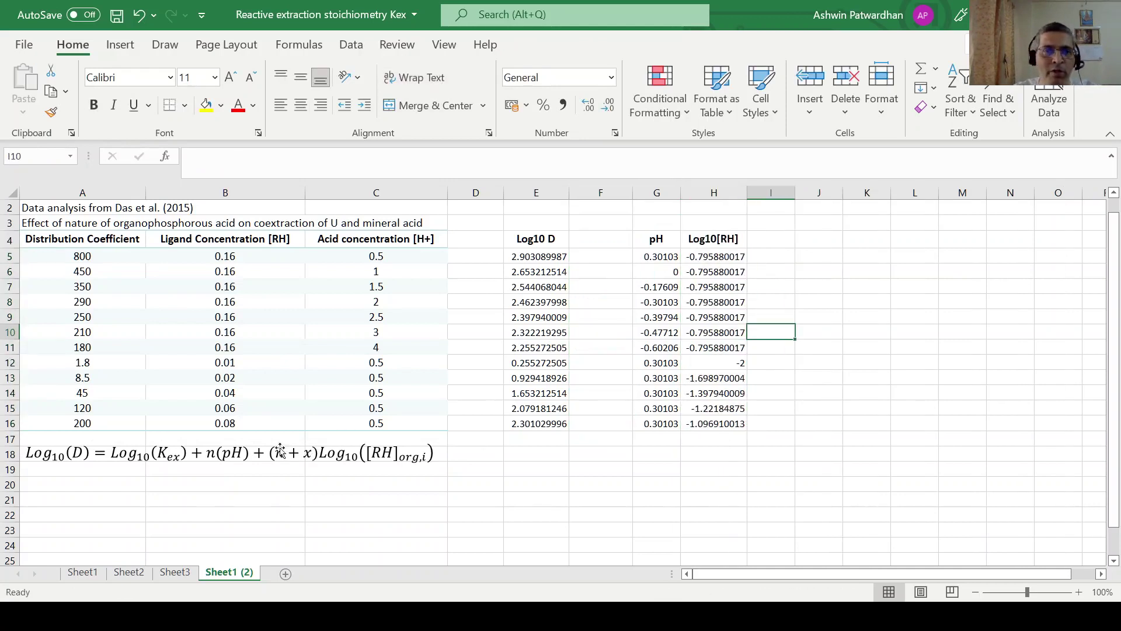
Step: Set up a Data Analysis regression with E5:E16 as the Y range and G5:H16 as the X range
left_click(224, 454)
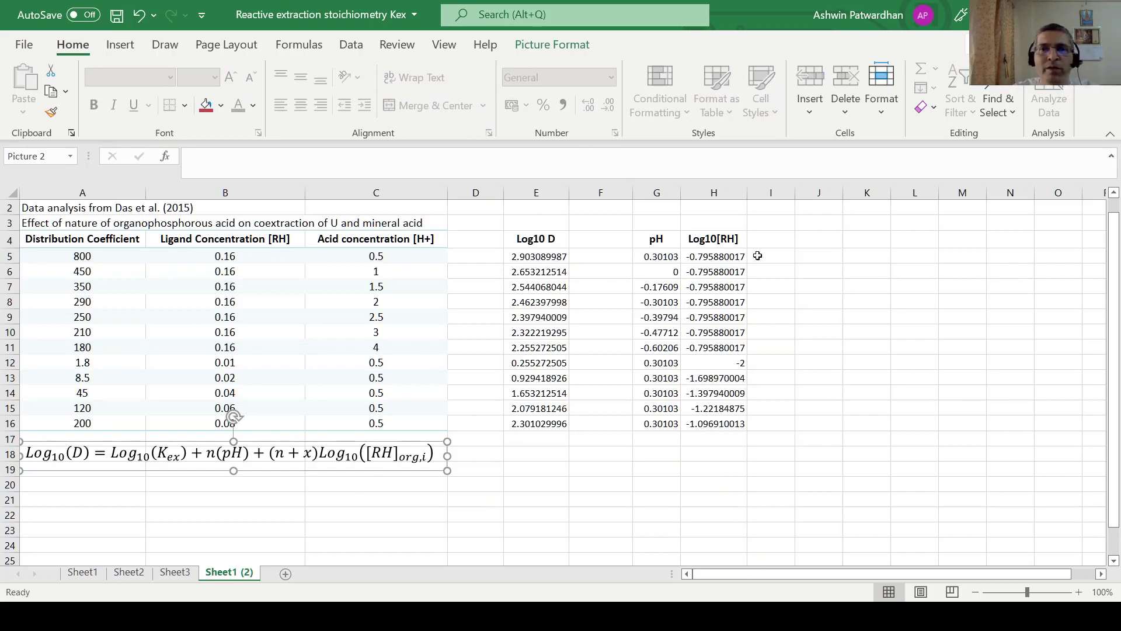
left_click(805, 266)
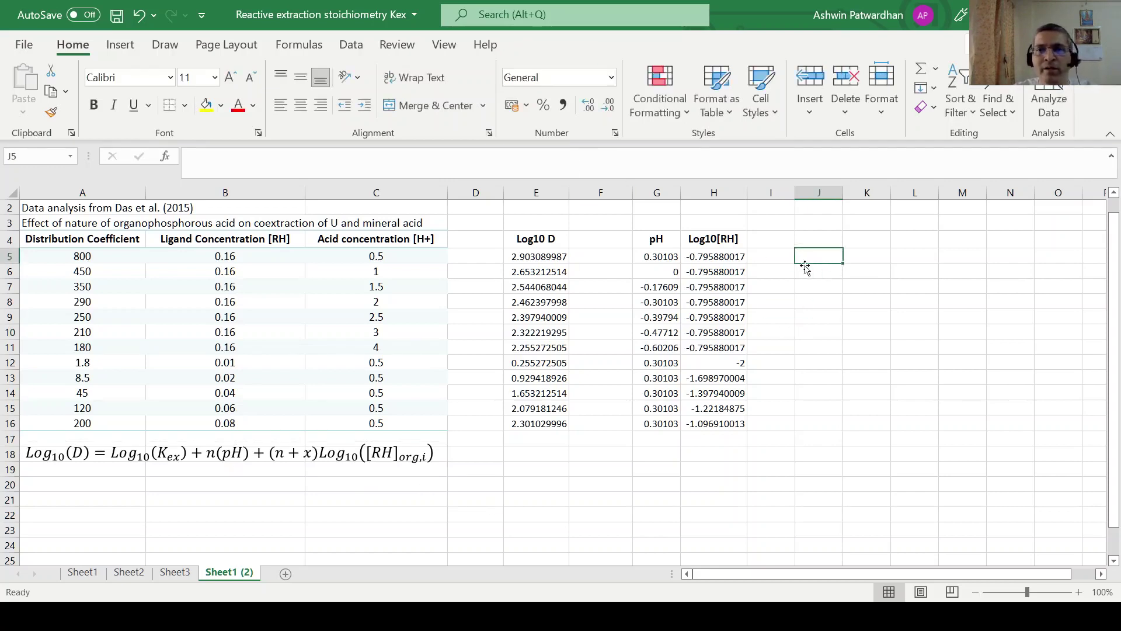
left_click(351, 44)
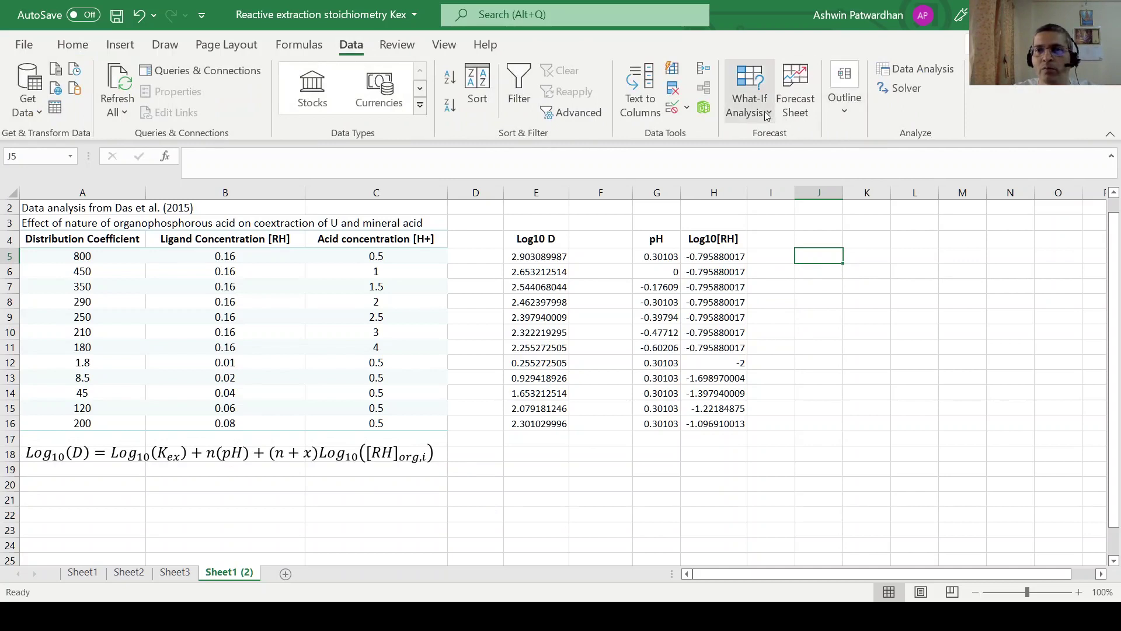
left_click(908, 69)
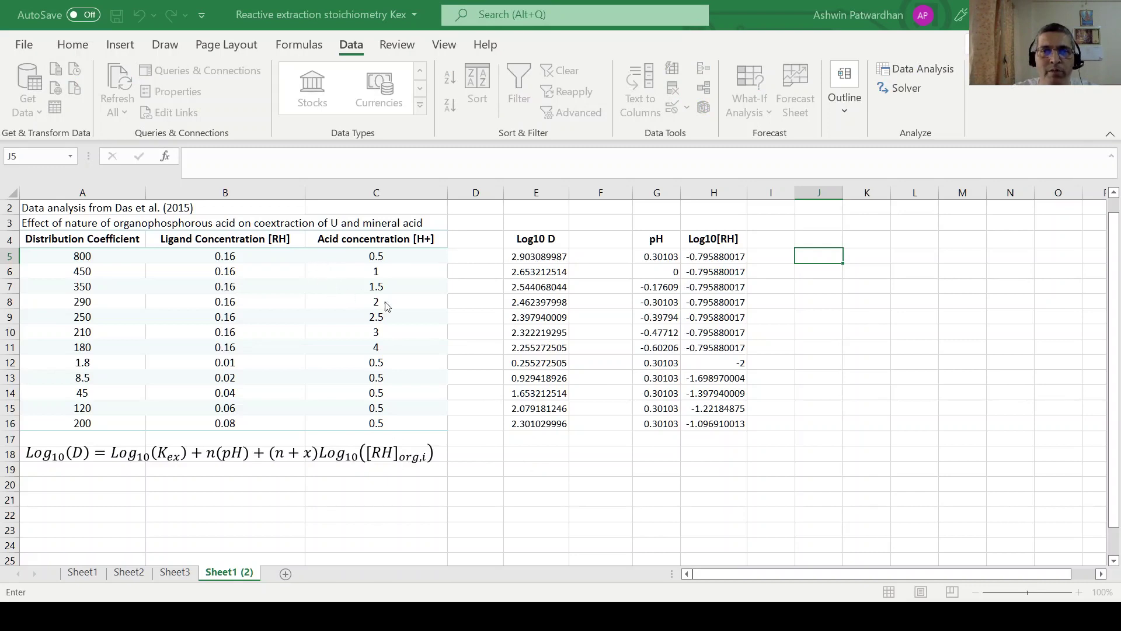
left_click_drag(536, 257, 538, 422)
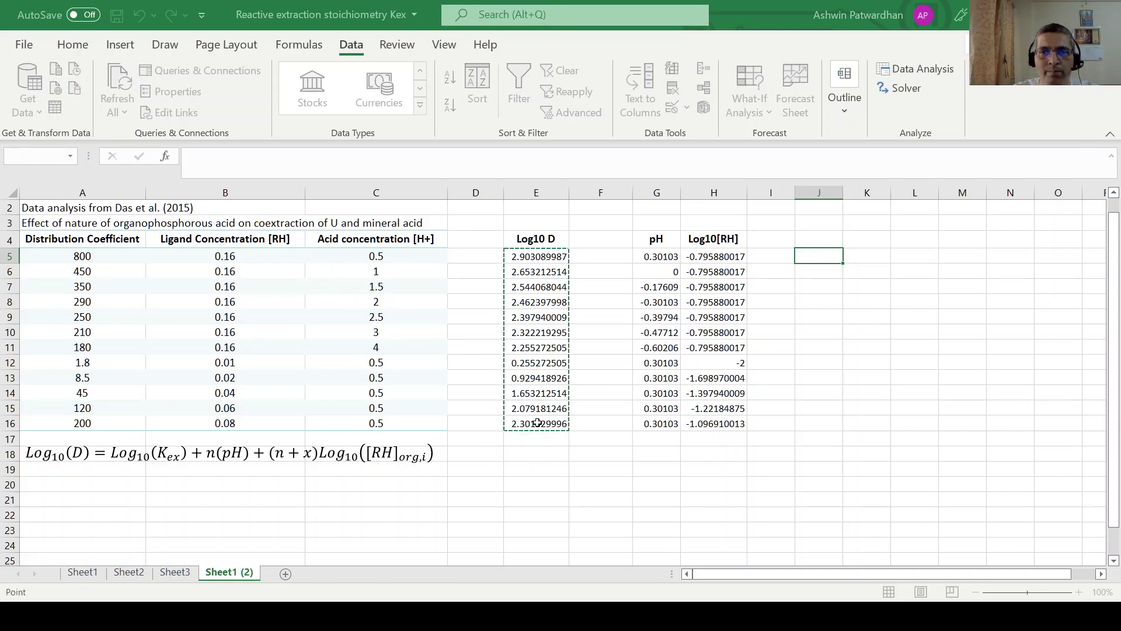
type(",")
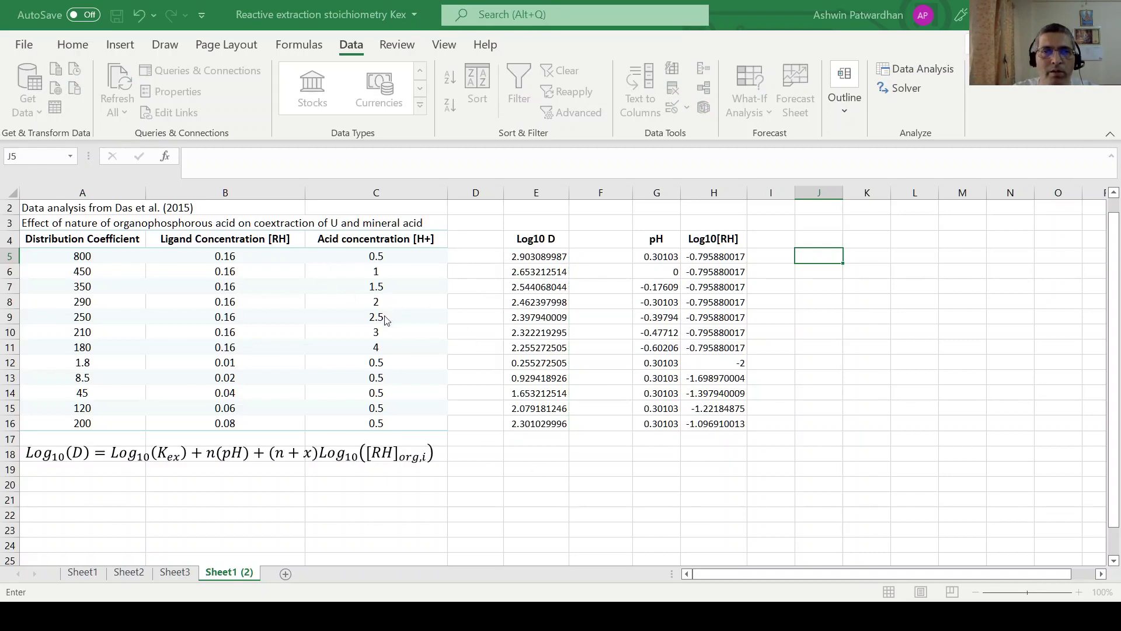
left_click_drag(647, 254, 717, 424)
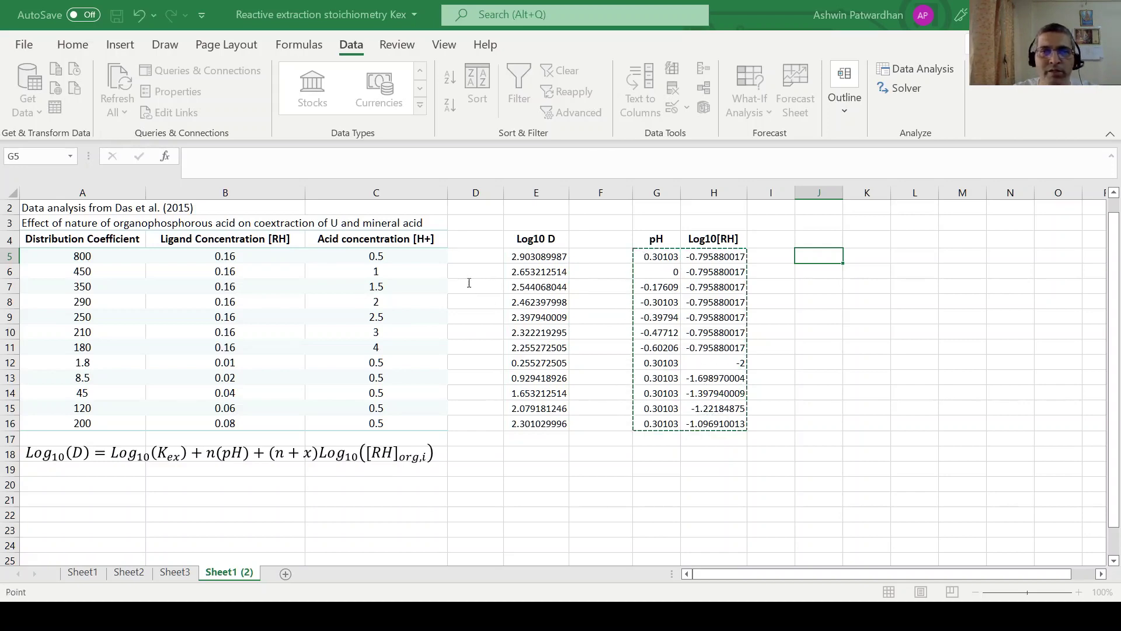
type(",")
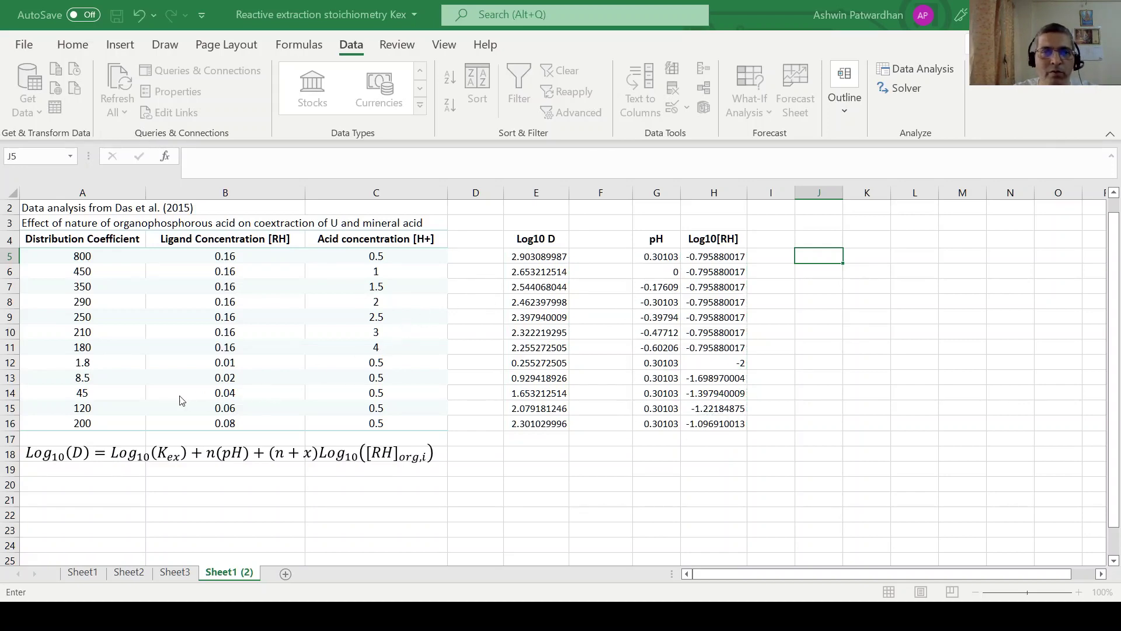
Step: Set cell J5 as the regression's output range and run the analysis
key("Escape")
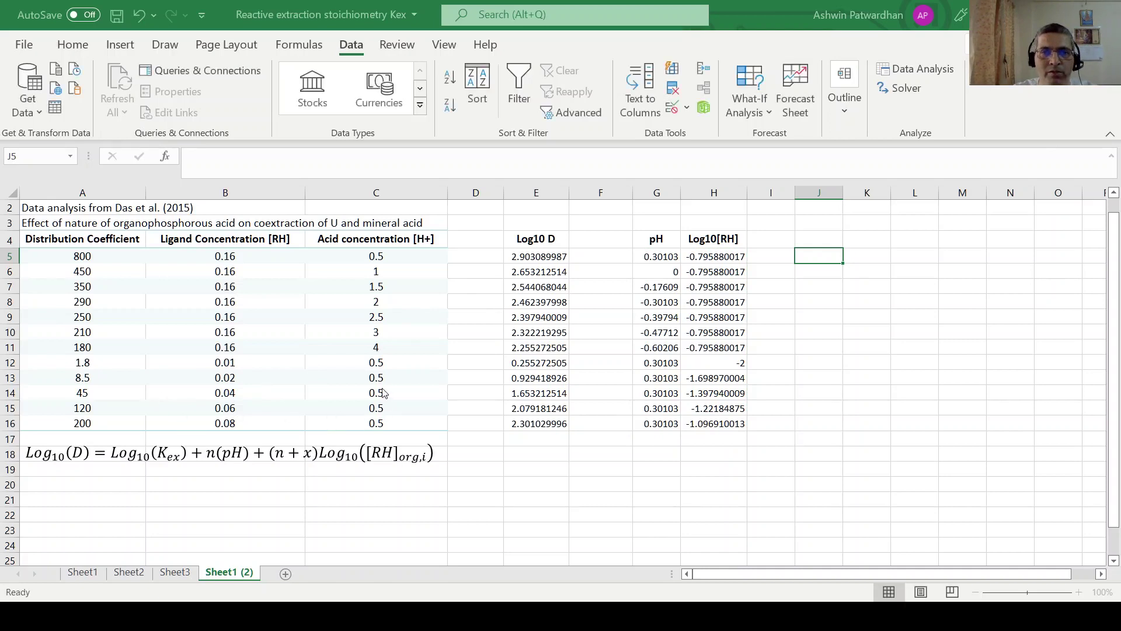
left_click(820, 254)
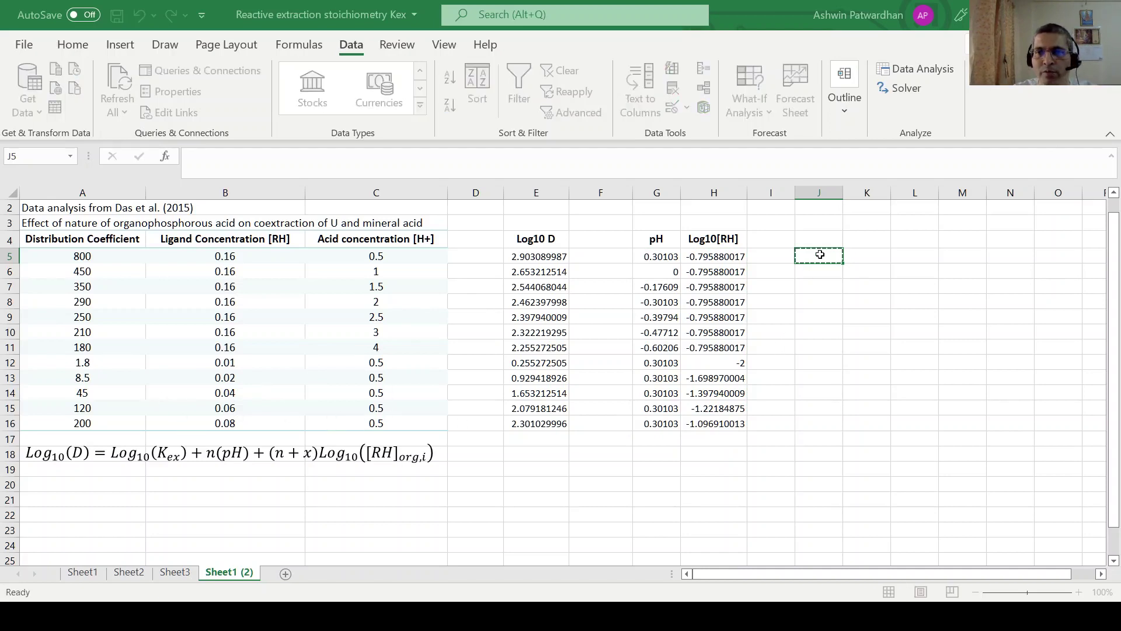
key("Escape")
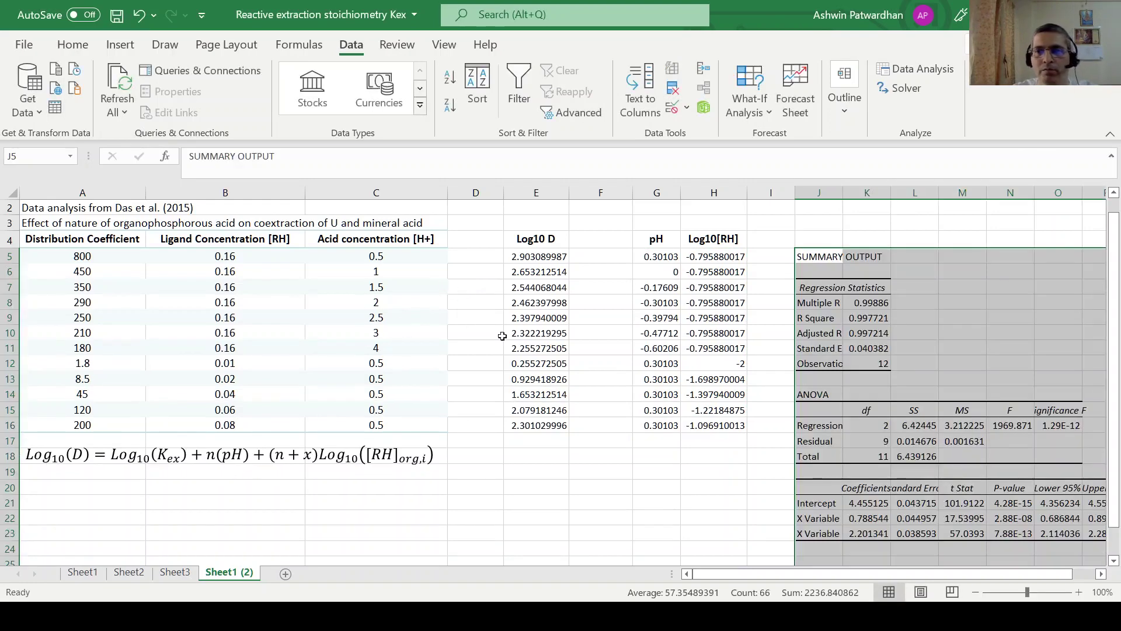
Step: Examine the full regression summary output beside the log data and check its R Square value
left_click(1101, 573)
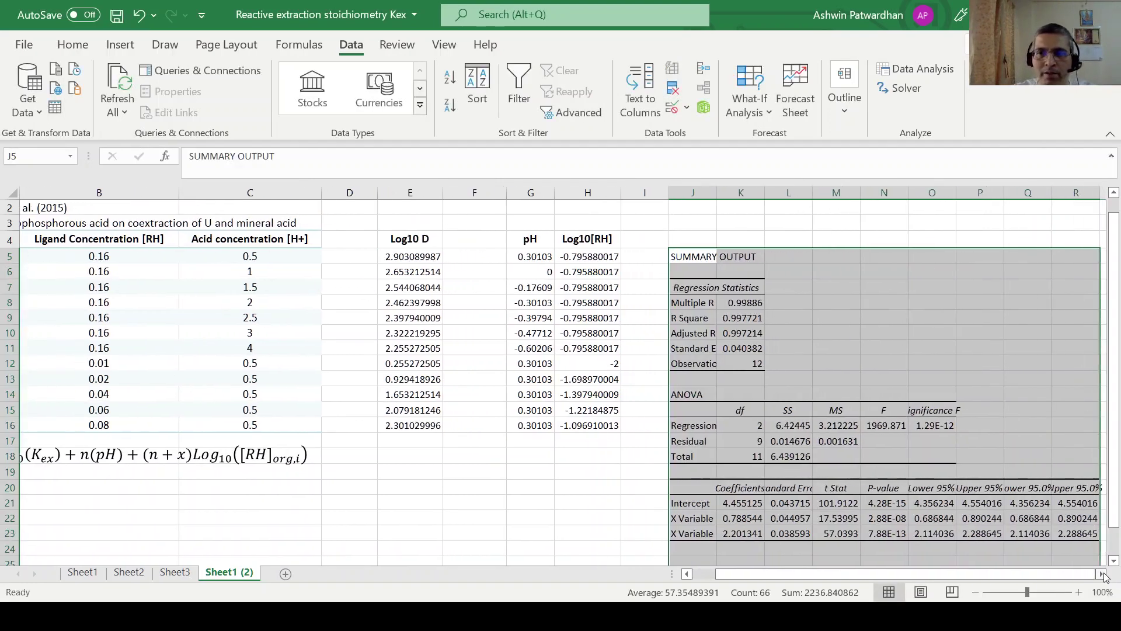
left_click(1101, 574)
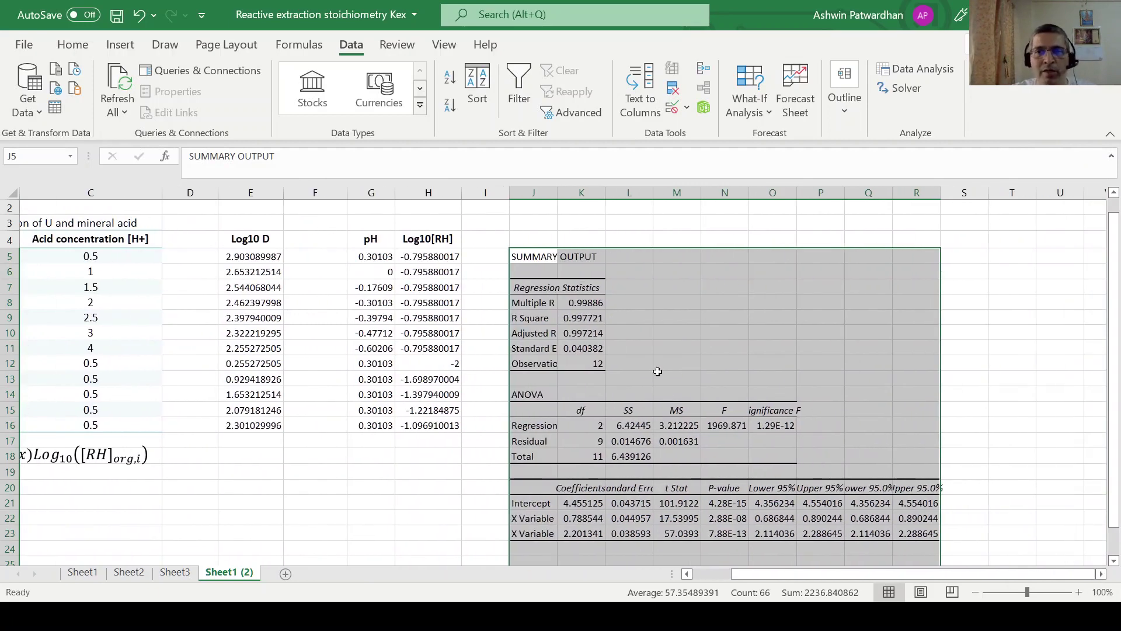
left_click_drag(753, 574, 708, 581)
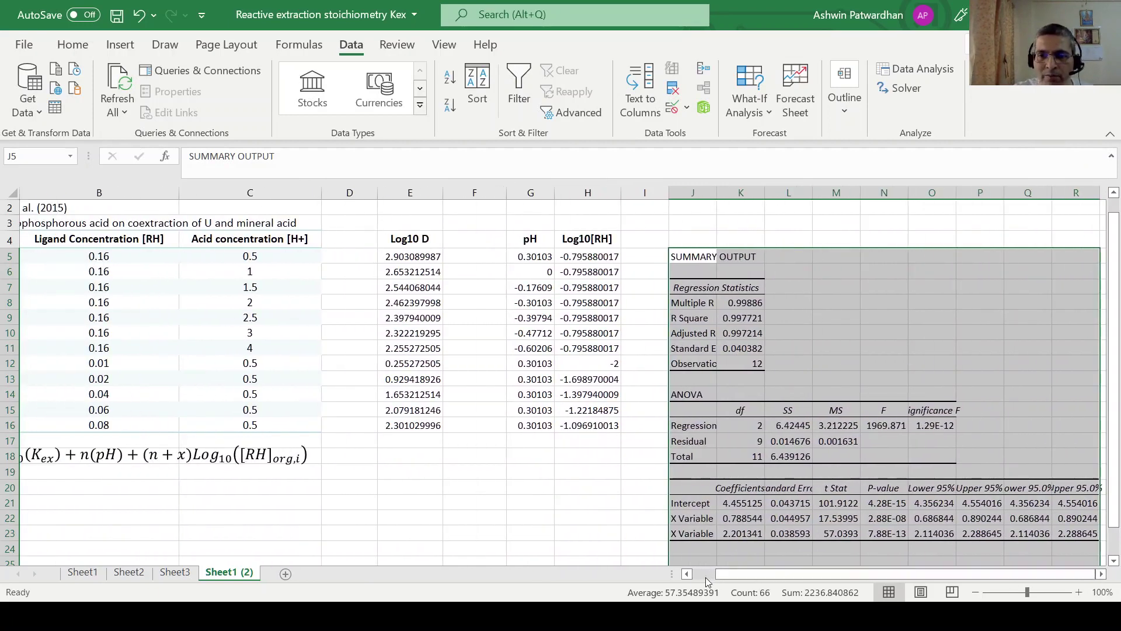
left_click(752, 317)
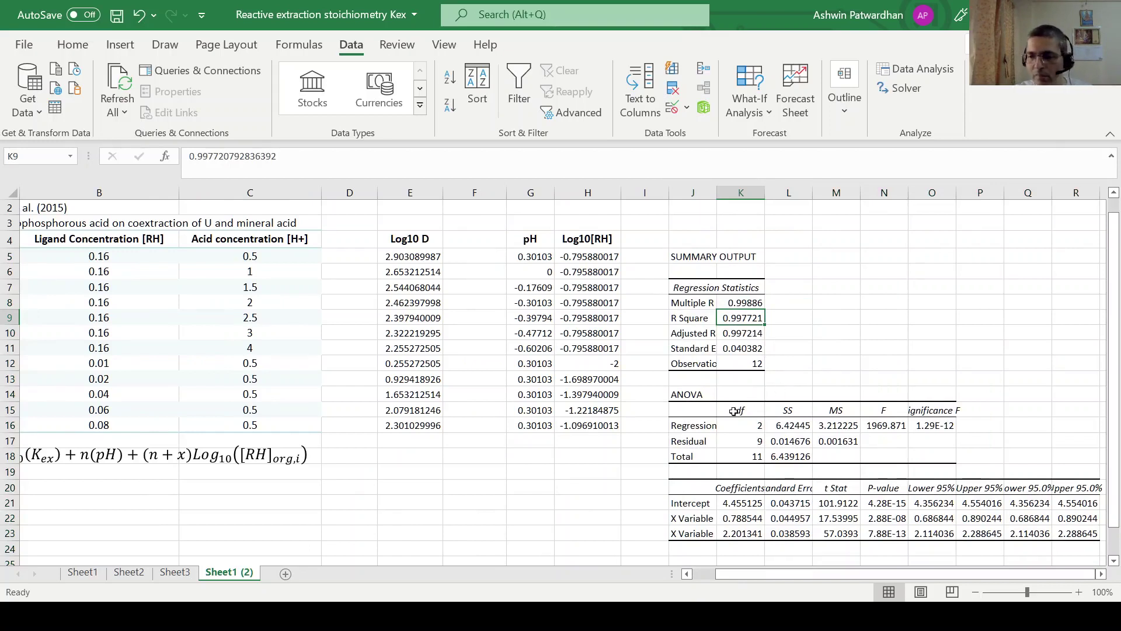
Step: Match the pH, Log10[RH] and intercept coefficients in K21:K23 to the Log10(D) equation's terms, and switch to the presentation's Problem slide
left_click(687, 575)
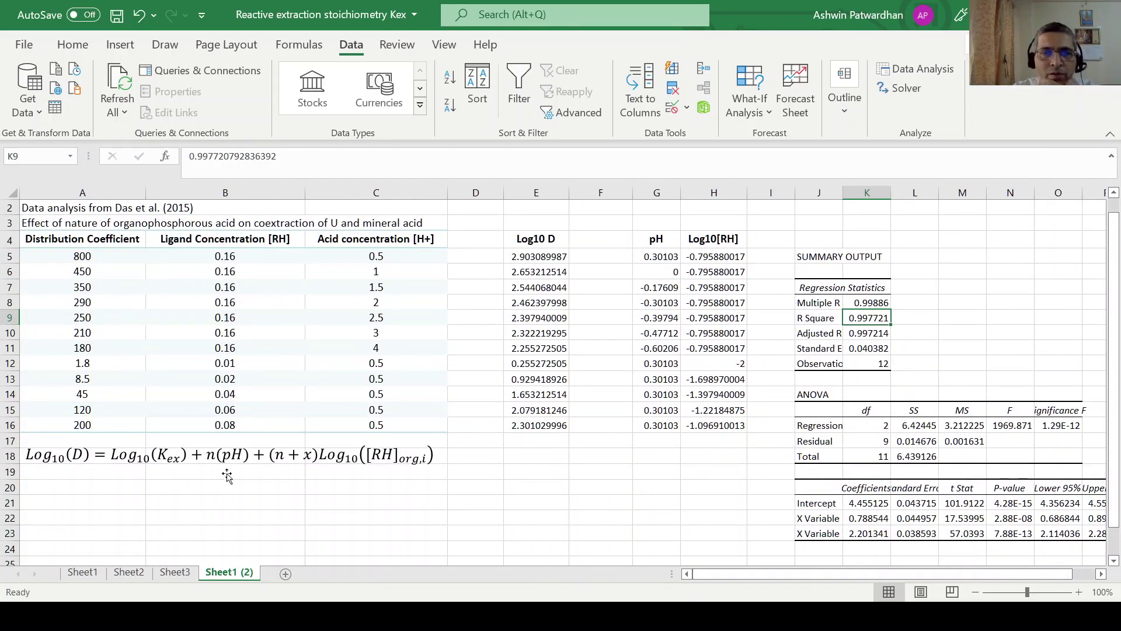
left_click(871, 519)
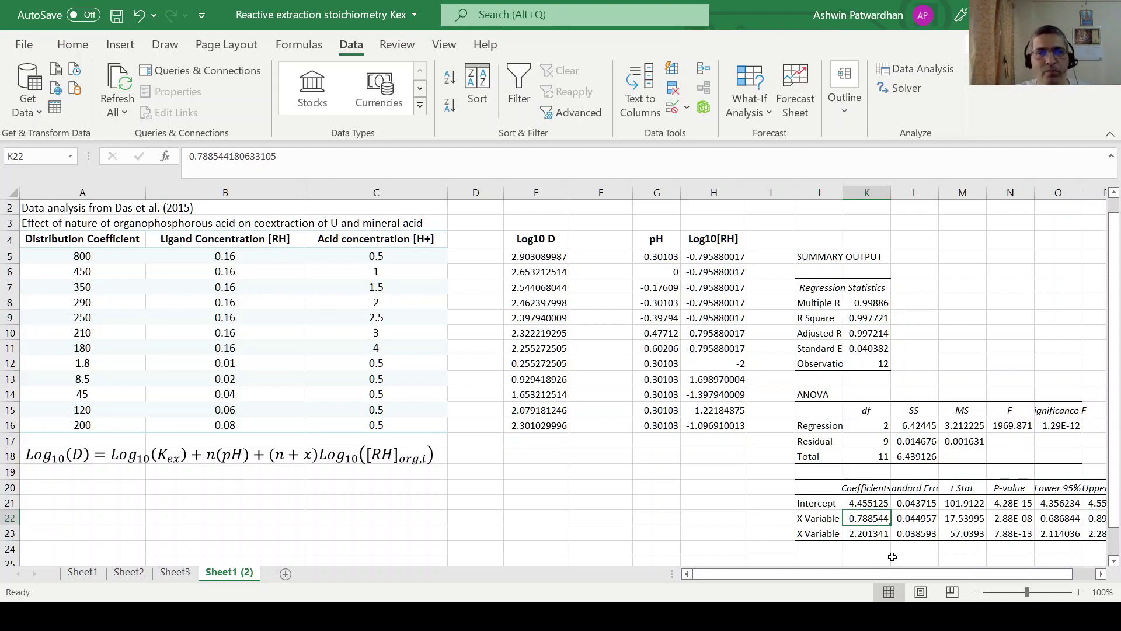
left_click(297, 462)
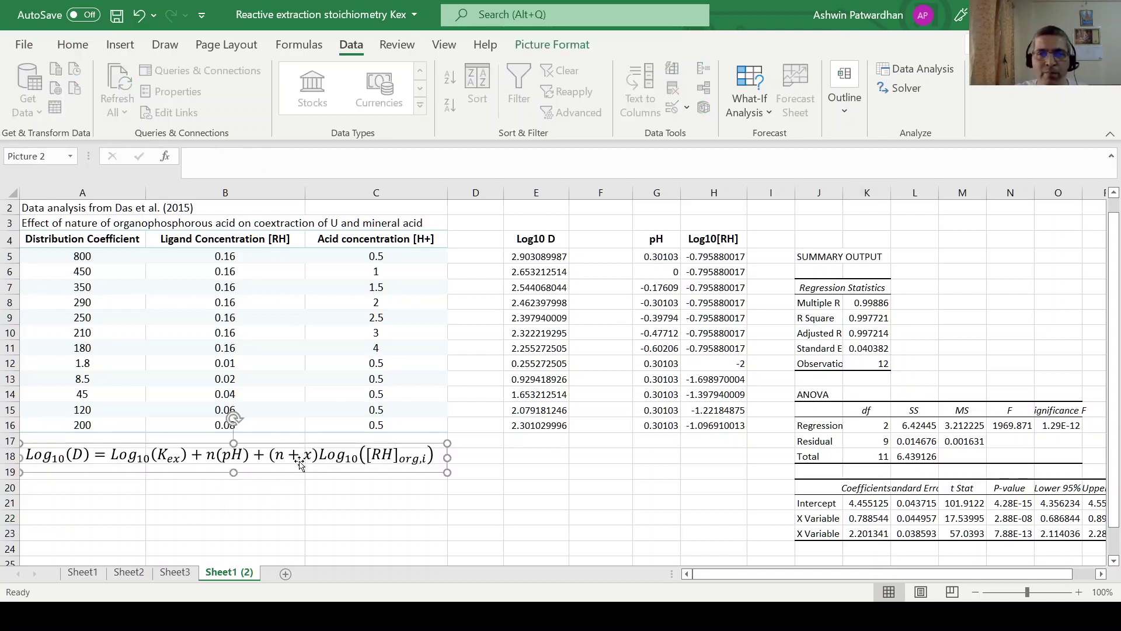
left_click(878, 535)
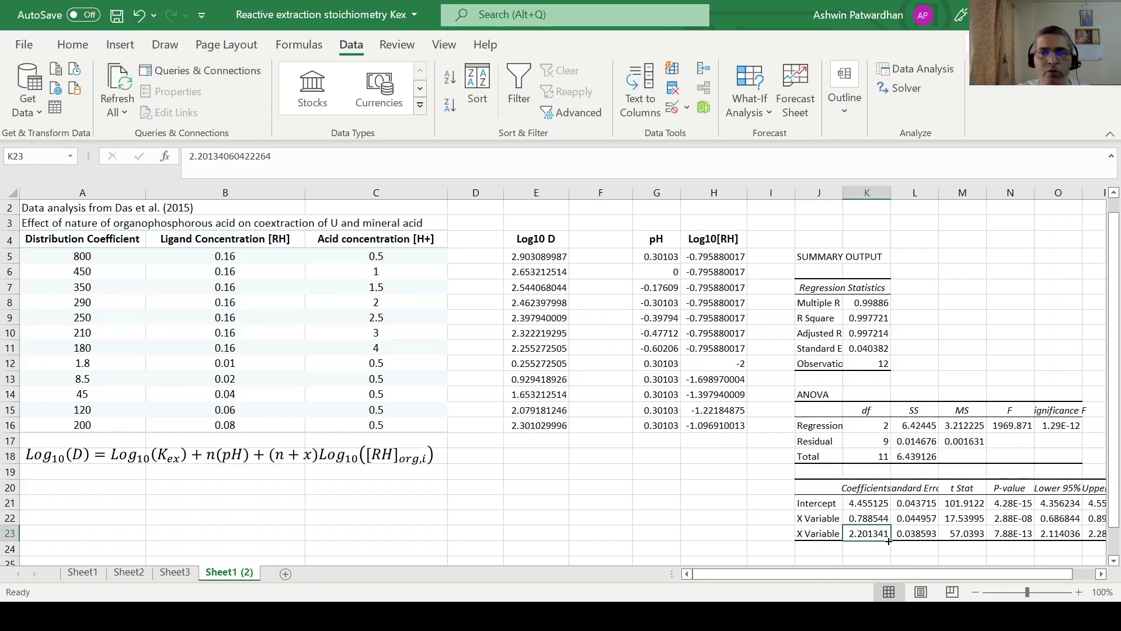
left_click(869, 504)
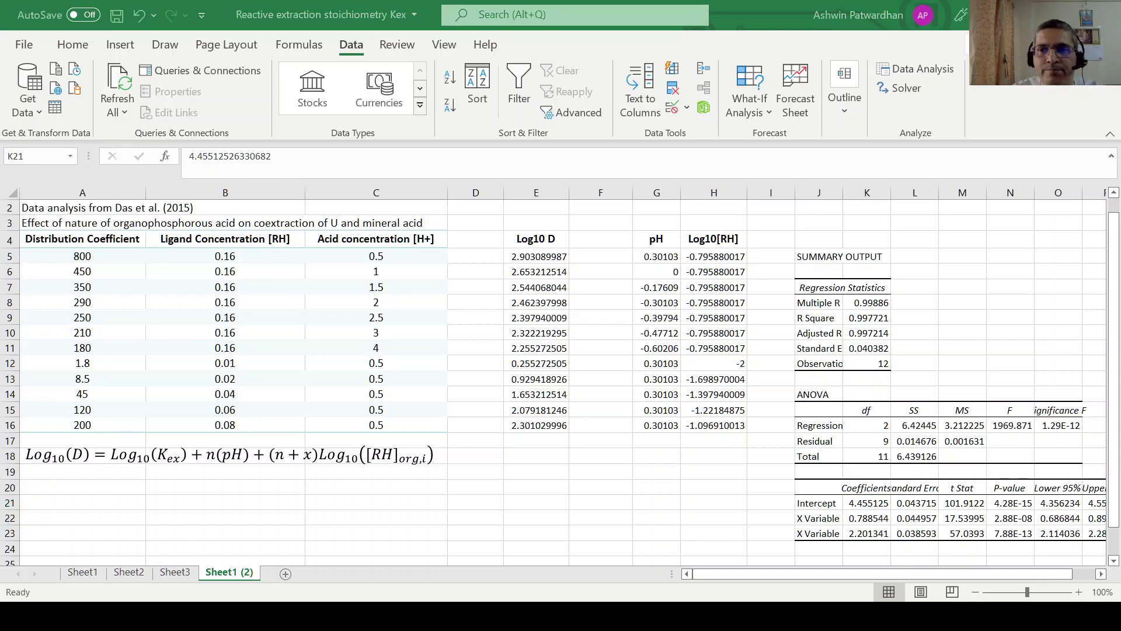
key("alt+Tab")
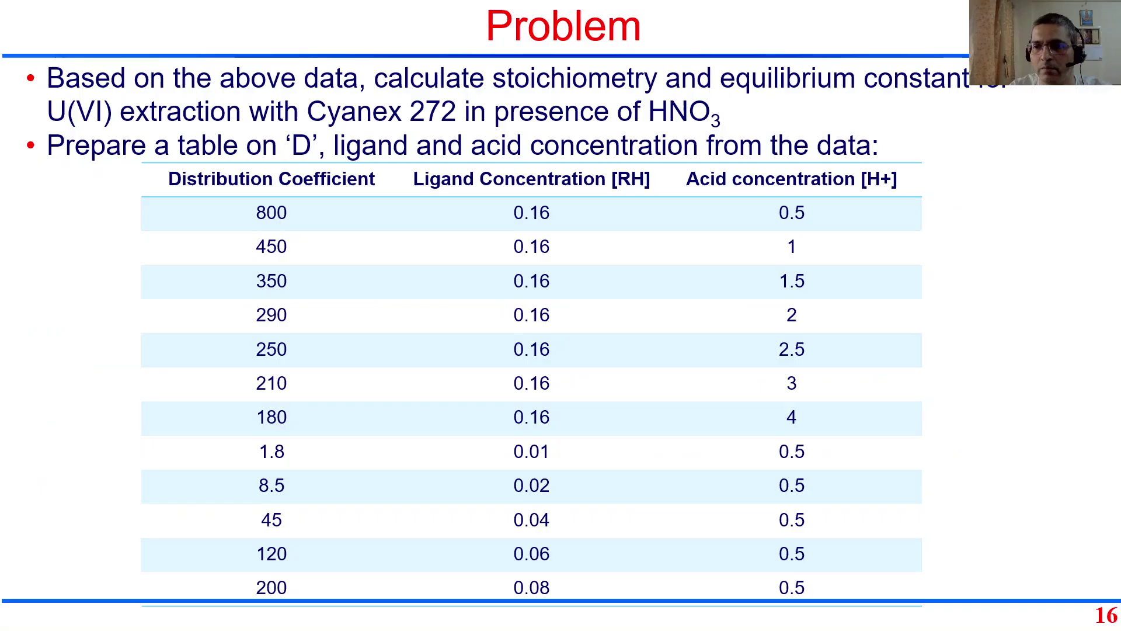